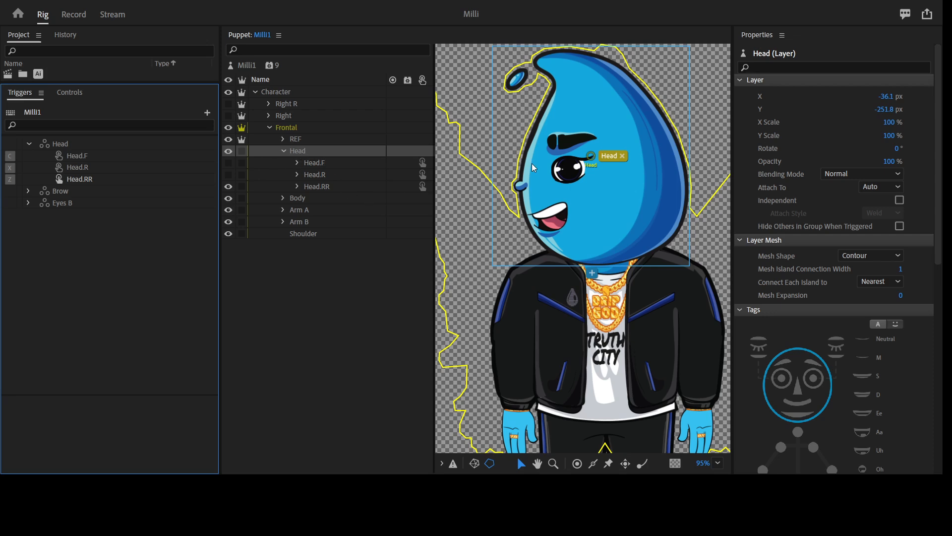
{"action": "left_click", "coordinate": [269, 115]}
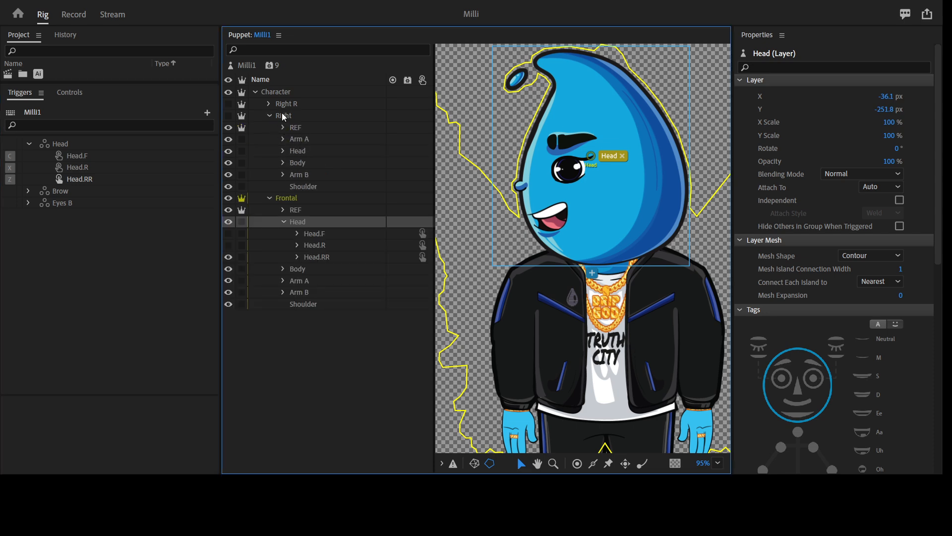
{"action": "left_click", "coordinate": [269, 116]}
{"action": "left_click", "coordinate": [267, 103]}
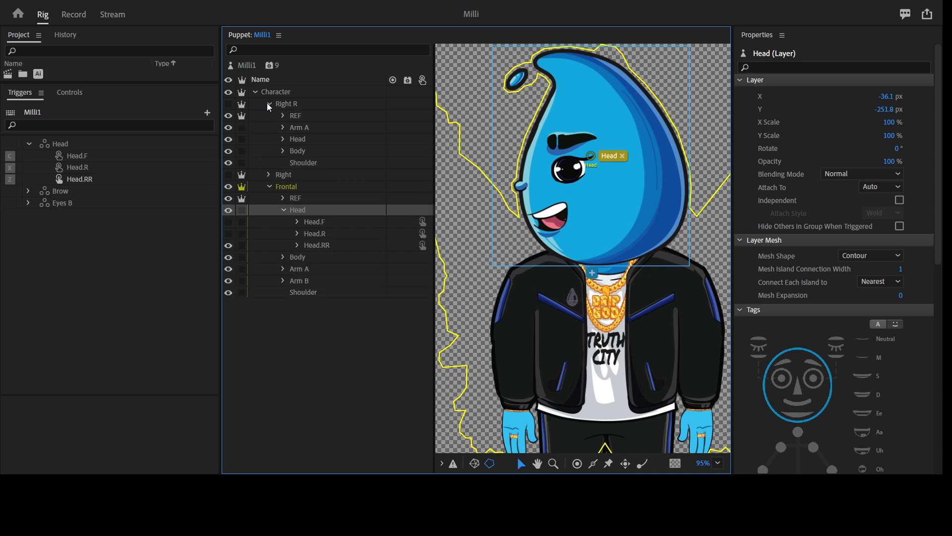
{"action": "left_click", "coordinate": [267, 102]}
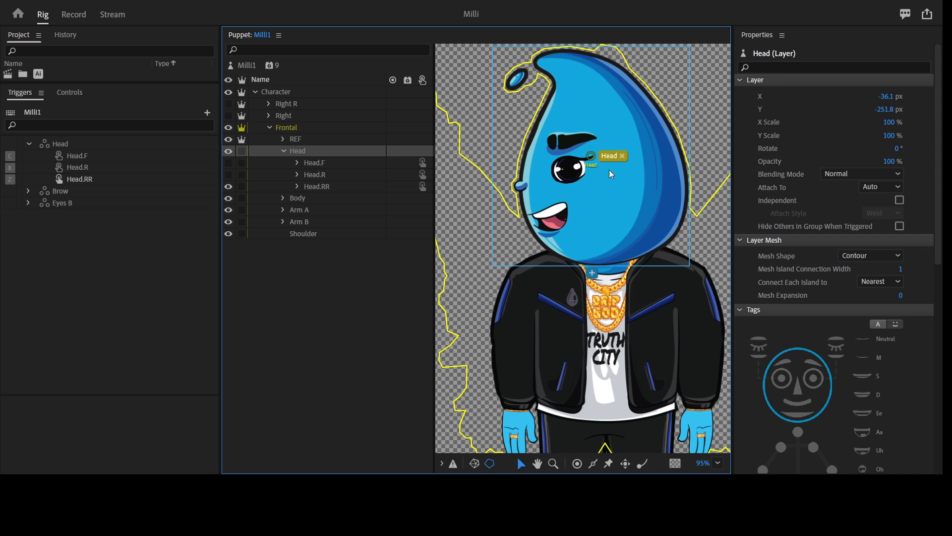
- Clear the shortcut key of the Head.F trigger and make Head.F the visible head layer
{"action": "left_click", "coordinate": [61, 157]}
{"action": "left_click", "coordinate": [10, 156]}
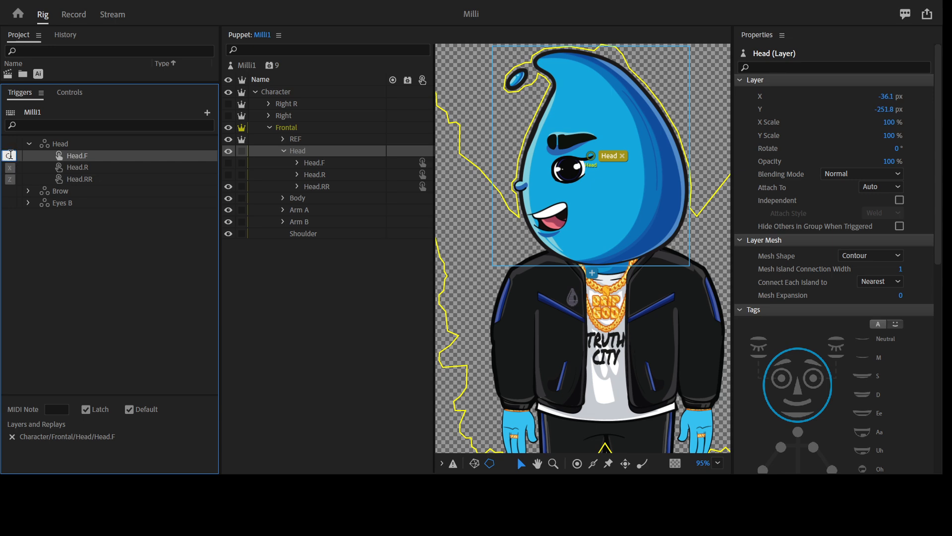
{"action": "key", "text": "BackSpace"}
{"action": "key", "text": "Return"}
{"action": "left_click", "coordinate": [341, 166]}
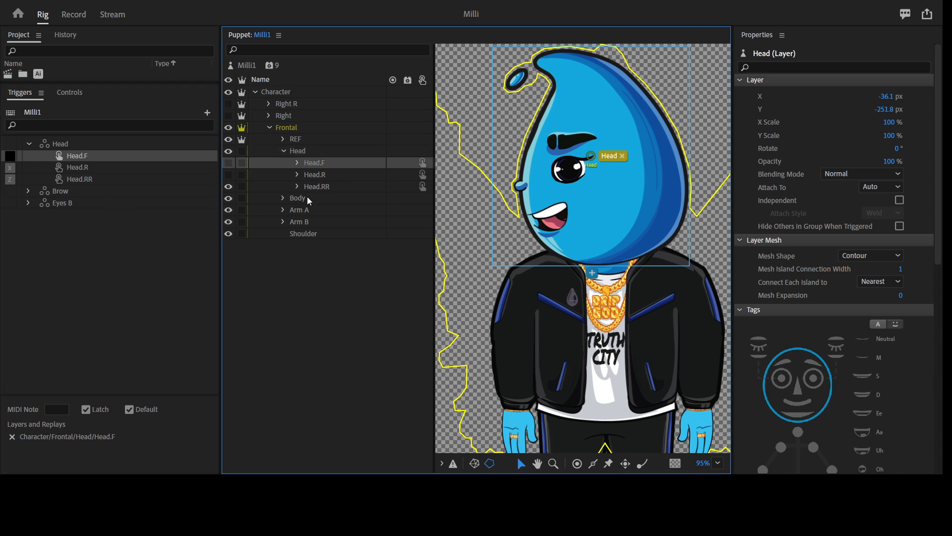
{"action": "left_click", "coordinate": [229, 163]}
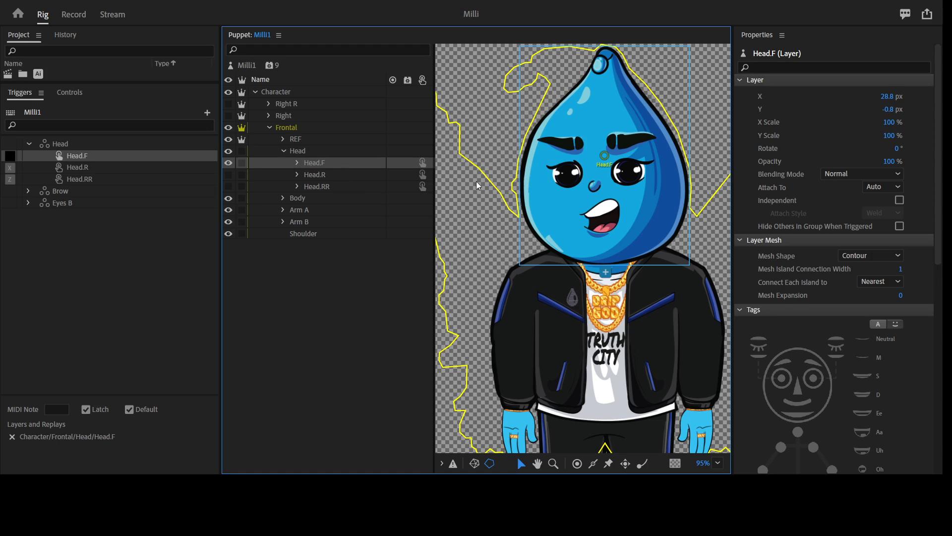
- Duplicate the Head.R and Head.RR layers inside the Frontal Head group
{"action": "left_click", "coordinate": [328, 174]}
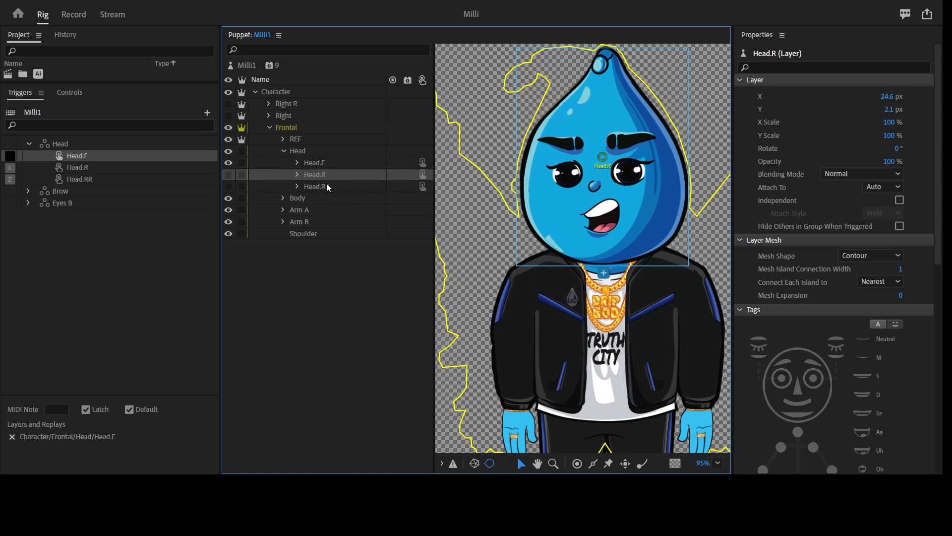
{"action": "left_click", "coordinate": [327, 186]}
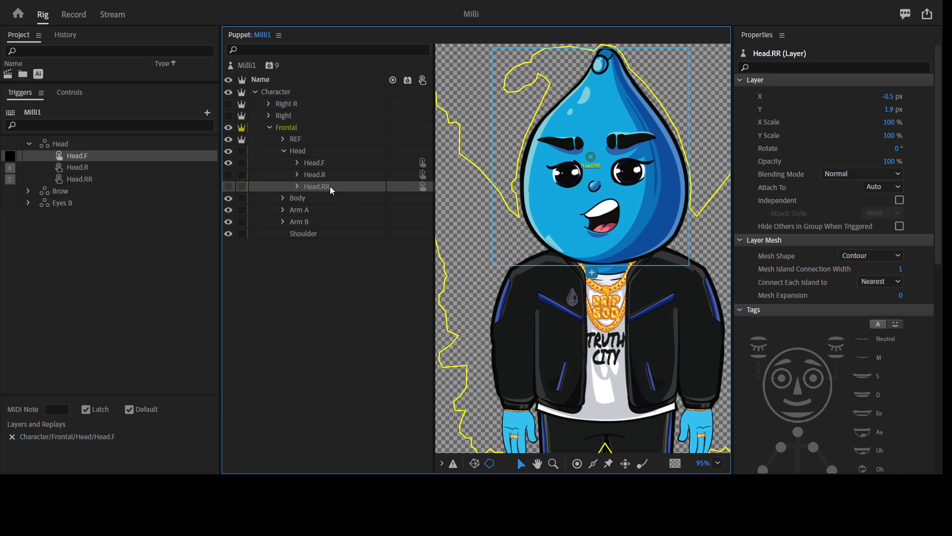
{"action": "left_click", "coordinate": [323, 175], "text": "ctrl"}
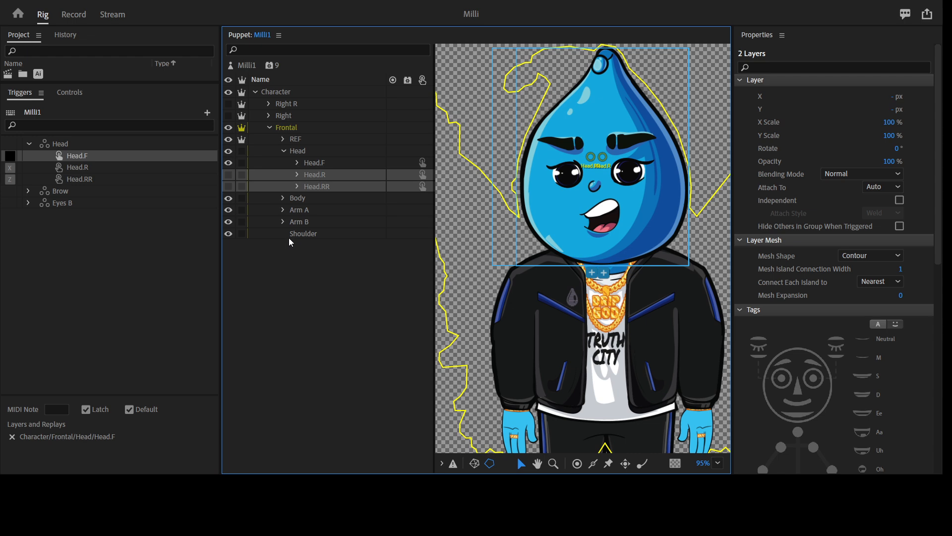
{"action": "key", "text": "ctrl+d"}
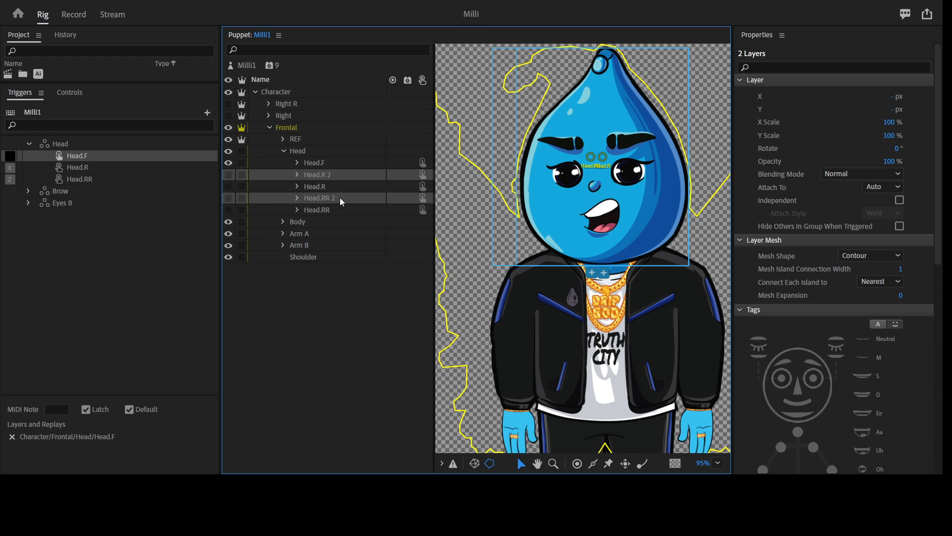
- Move both duplicated head layers above Head.F, with Head.RR 2 above Head.R 2
{"action": "mouse_move", "coordinate": [341, 201]}
{"action": "left_mouse_down"}
{"action": "mouse_move", "coordinate": [341, 162]}
{"action": "mouse_move", "coordinate": [331, 211]}
{"action": "left_mouse_up"}
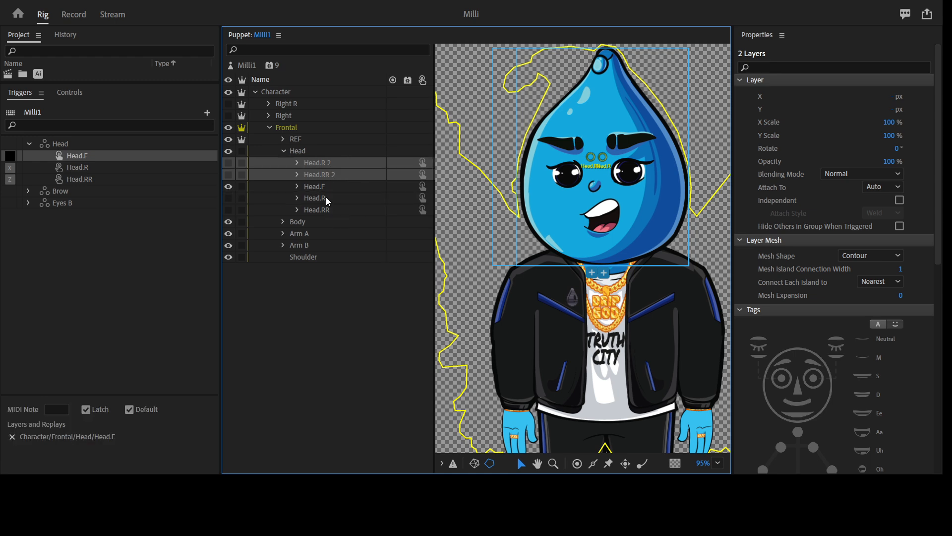
{"action": "left_click", "coordinate": [334, 162]}
{"action": "left_click_drag", "start_coordinate": [333, 162], "coordinate": [337, 184]}
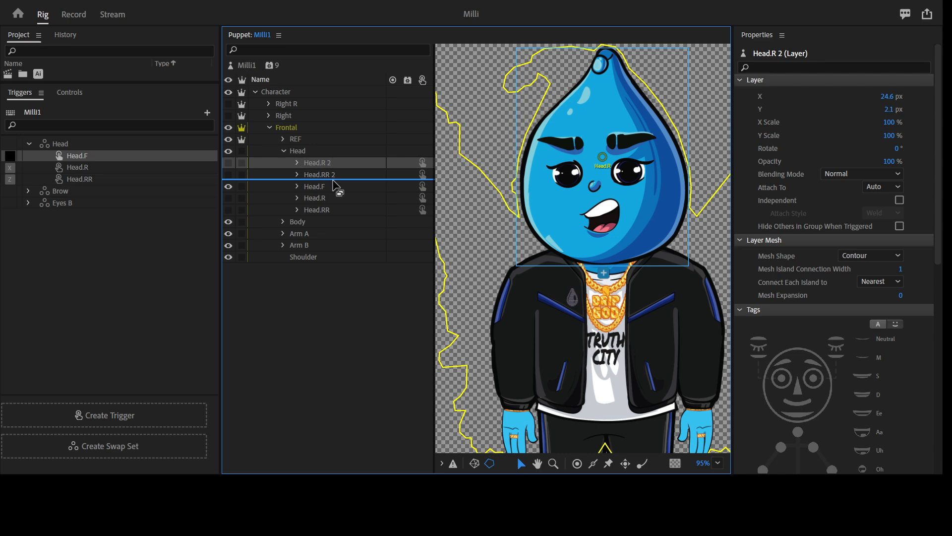
{"action": "left_click_drag", "start_coordinate": [334, 183], "coordinate": [334, 183]}
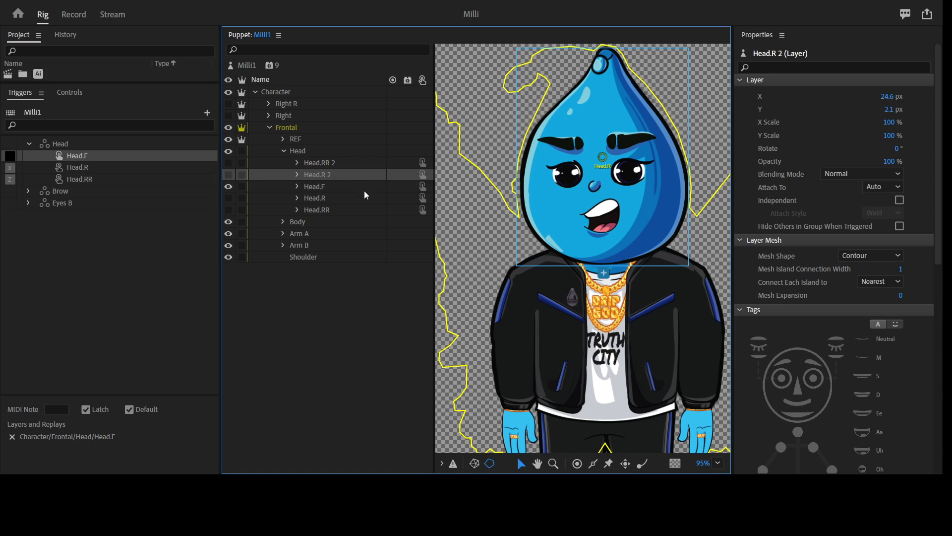
- Rename the Head.R 2 layer as Head.L
{"action": "key", "text": "Return"}
{"action": "left_click", "coordinate": [346, 174]}
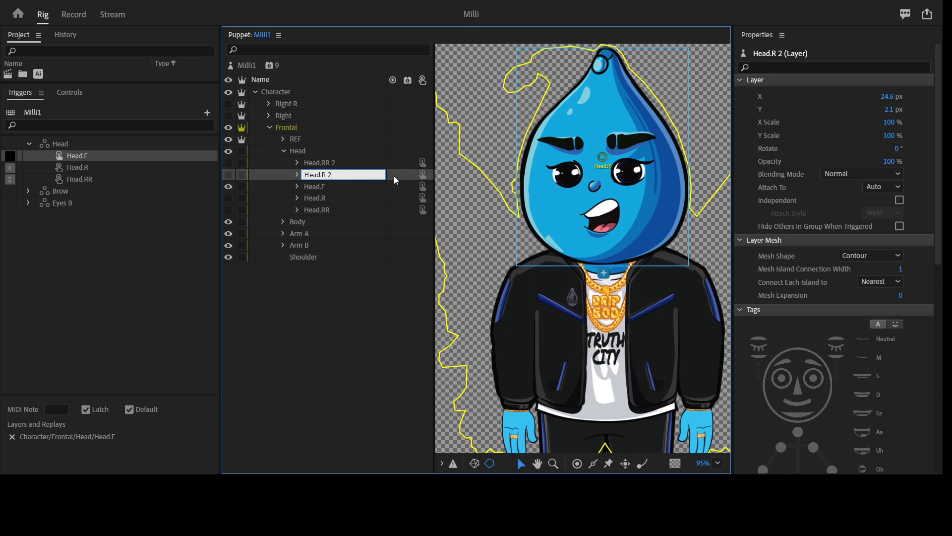
{"action": "key", "text": "BackSpace"}
{"action": "key", "text": "BackSpace"}
{"action": "type", "text": "L"}
{"action": "key", "text": "Escape"}
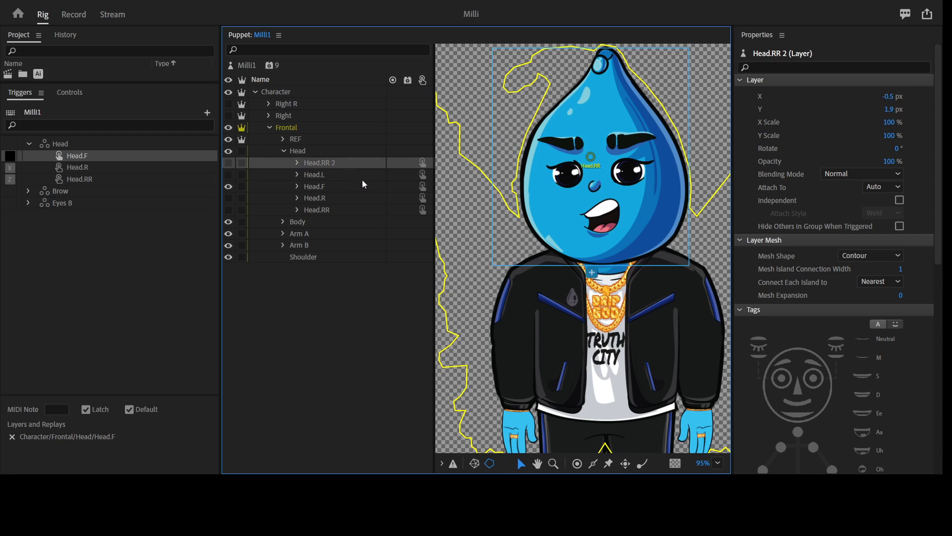
- Rename the Head.RR 2 layer as Head.LL
{"action": "key", "text": "Return"}
{"action": "left_click", "coordinate": [360, 164]}
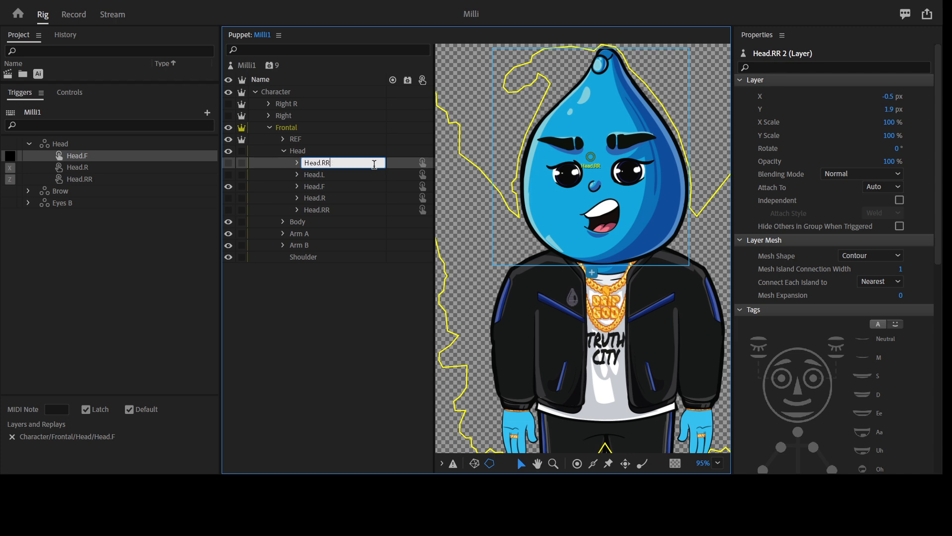
{"action": "key", "text": "BackSpace"}
{"action": "key", "text": "BackSpace"}
{"action": "type", "text": "LL"}
{"action": "key", "text": "Escape"}
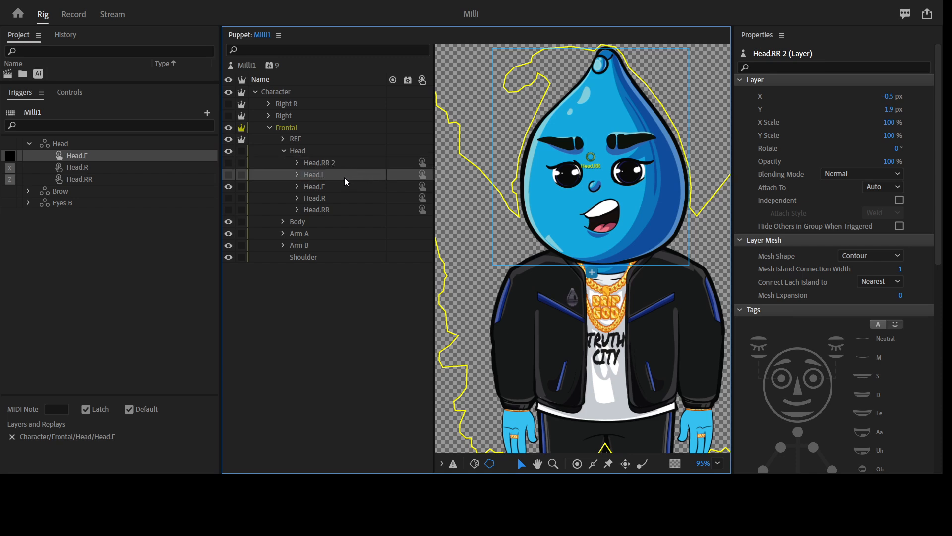
{"action": "left_click", "coordinate": [343, 173]}
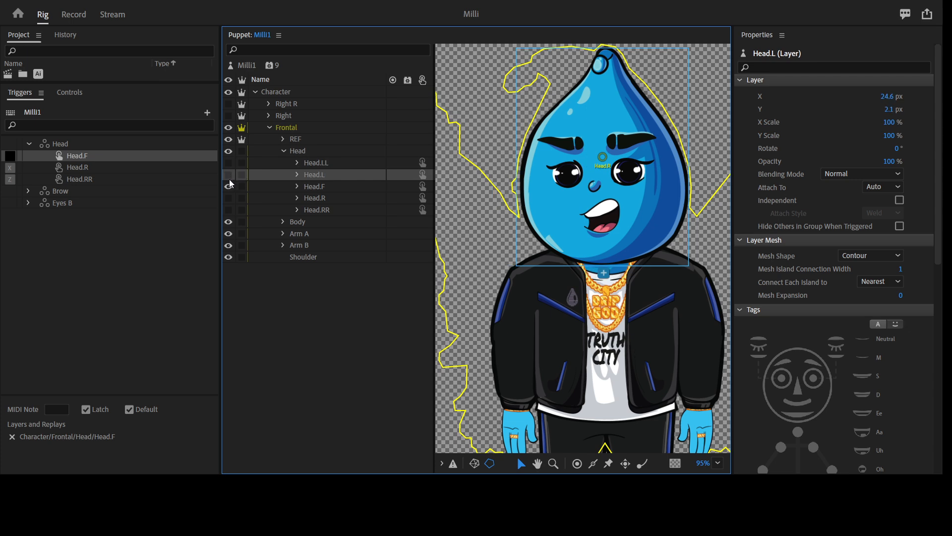
- Remove the Head.L layer from the Head.R trigger and the Head.LL layer from the Head.RR trigger
{"action": "left_click", "coordinate": [329, 165]}
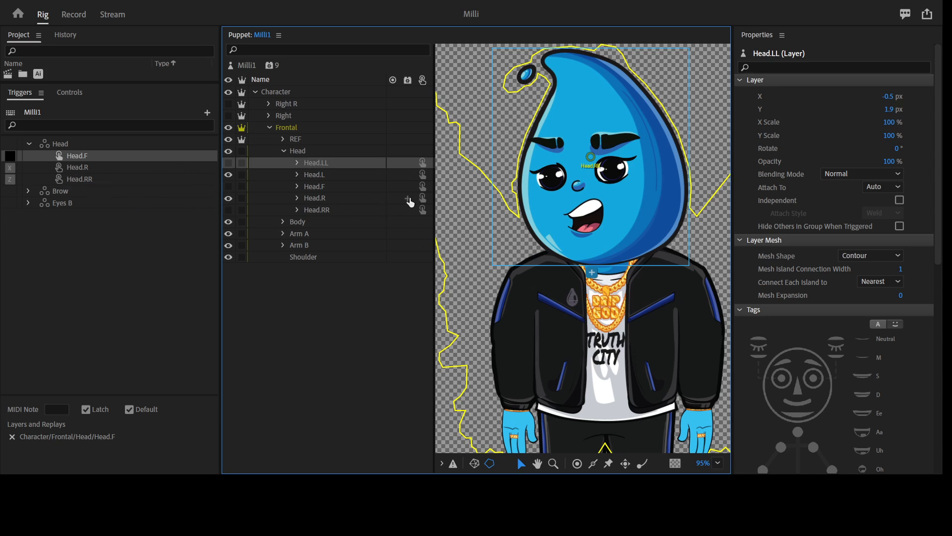
{"action": "left_click", "coordinate": [105, 169]}
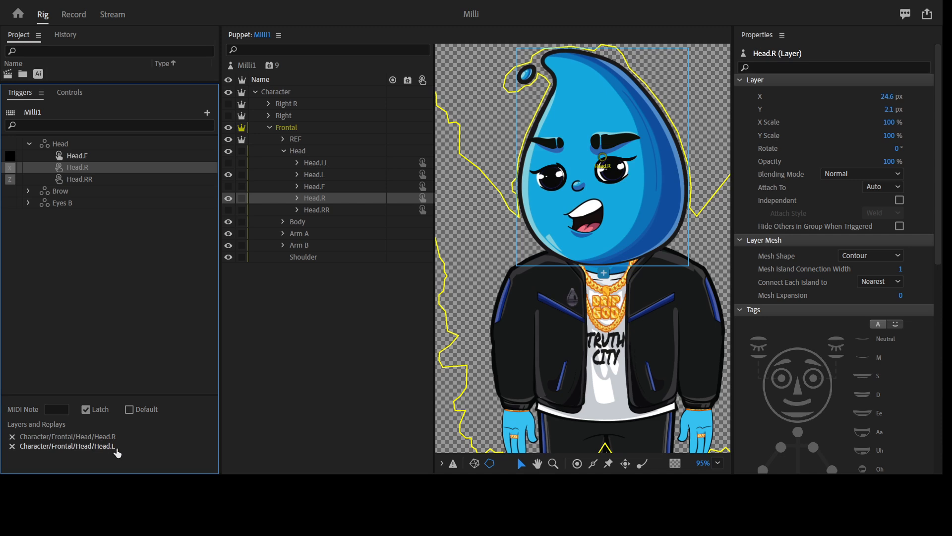
{"action": "left_click", "coordinate": [332, 162]}
{"action": "left_click", "coordinate": [100, 181]}
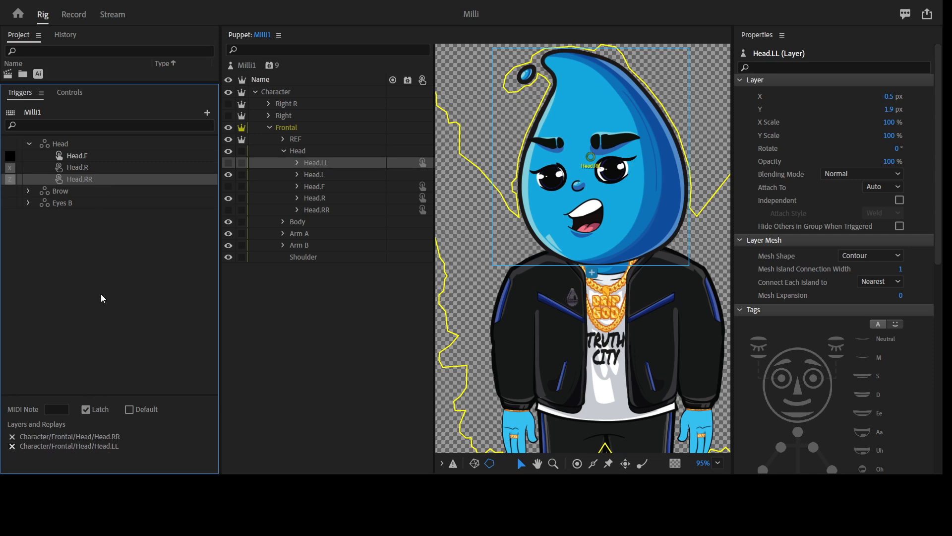
{"action": "left_click", "coordinate": [241, 159]}
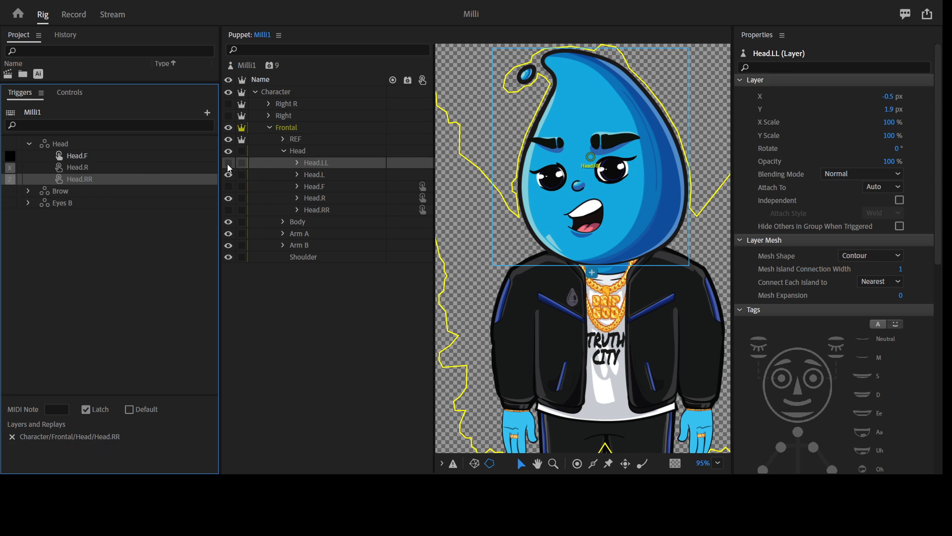
- Make Head.LL the only visible layer in the Frontal Head group
{"action": "left_click", "coordinate": [228, 162]}
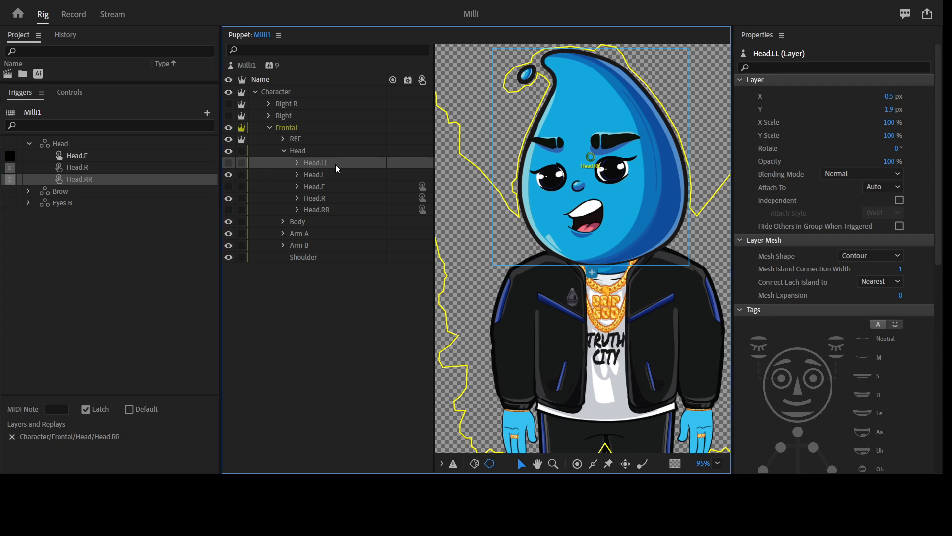
{"action": "key", "text": "ctrl+z"}
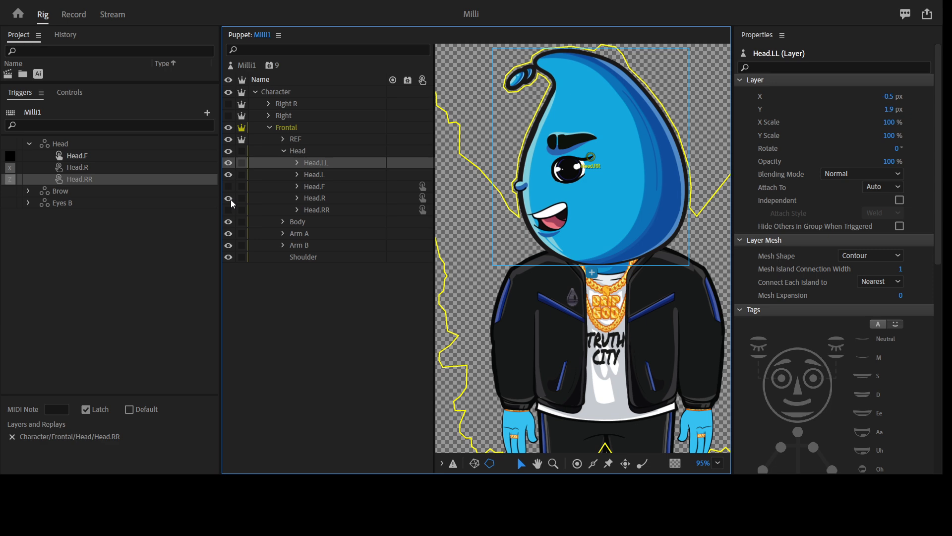
{"action": "key", "text": "ctrl+z"}
{"action": "key", "text": "ctrl+z"}
{"action": "key", "text": "ctrl+z"}
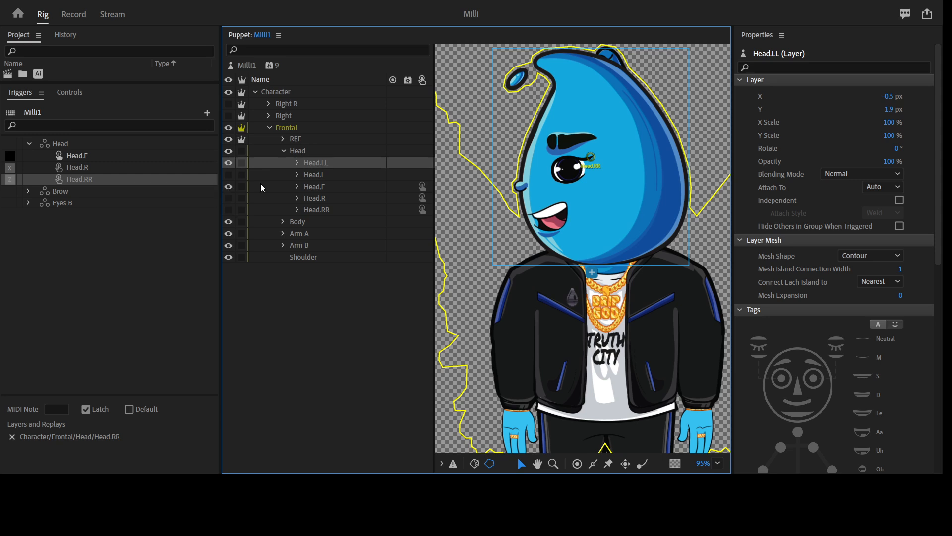
{"action": "left_click", "coordinate": [229, 175]}
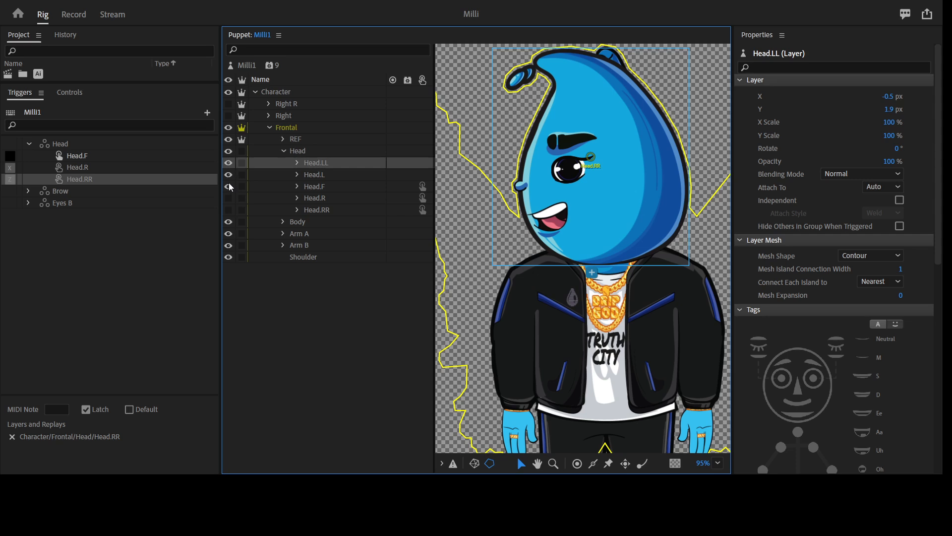
{"action": "left_click", "coordinate": [228, 188]}
{"action": "key", "text": "ctrl+z"}
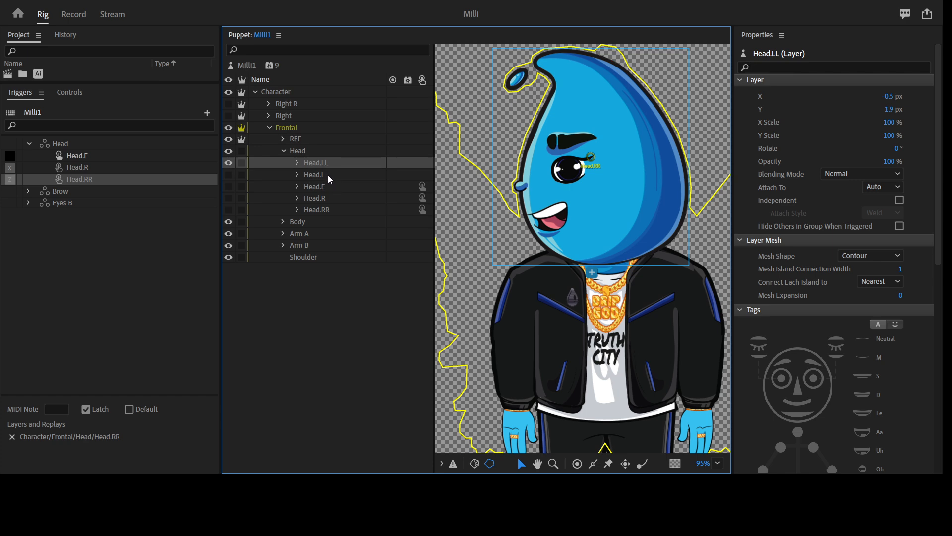
- Add Head.LL and Head.L as latched triggers in the Head swap set, placed above Head.F
{"action": "left_click", "coordinate": [328, 175], "text": "ctrl"}
{"action": "left_click_drag", "start_coordinate": [329, 174], "coordinate": [90, 240]}
{"action": "left_click", "coordinate": [86, 411]}
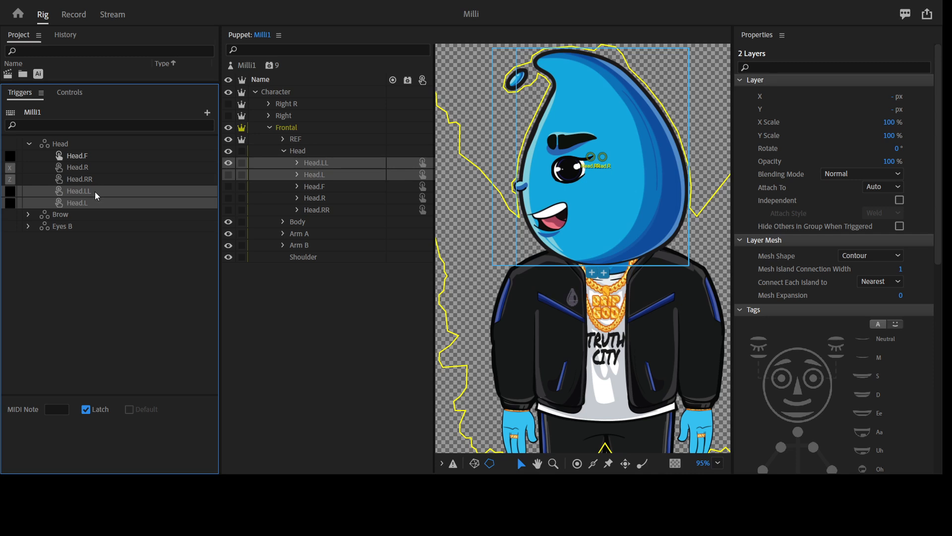
{"action": "left_click_drag", "start_coordinate": [96, 193], "coordinate": [99, 147]}
{"action": "left_click_drag", "start_coordinate": [100, 192], "coordinate": [103, 155]}
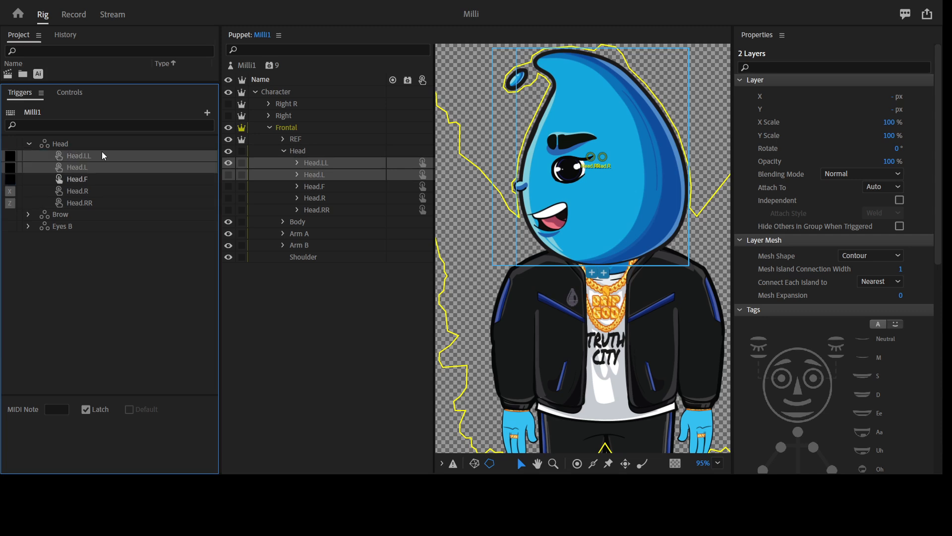
- Assign trigger key C to Head.L and V to Head.LL
{"action": "left_click", "coordinate": [11, 167]}
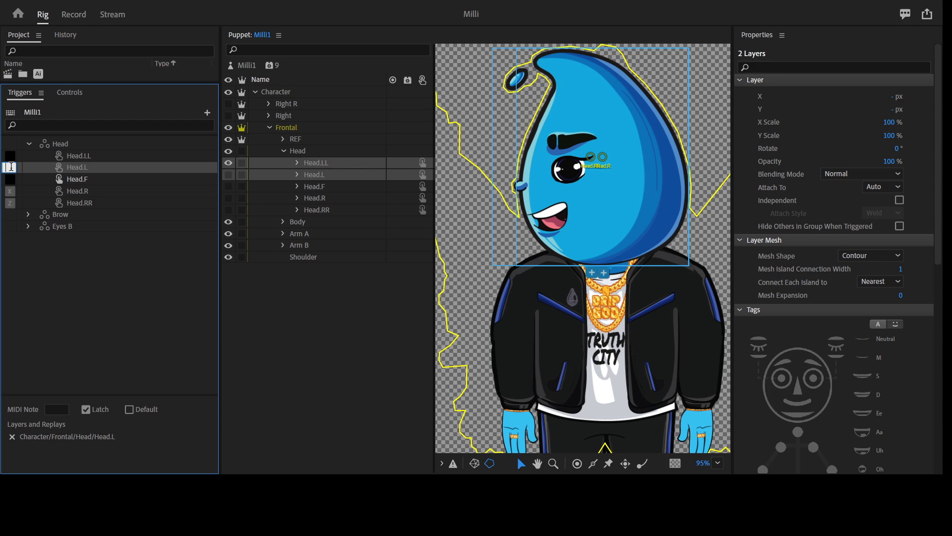
{"action": "type", "text": "c"}
{"action": "left_click", "coordinate": [11, 157]}
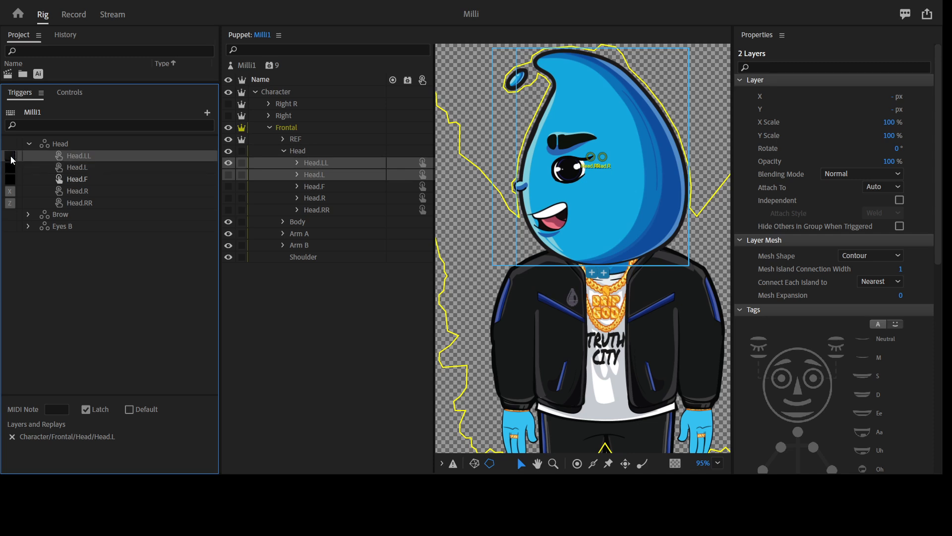
{"action": "left_click", "coordinate": [11, 157]}
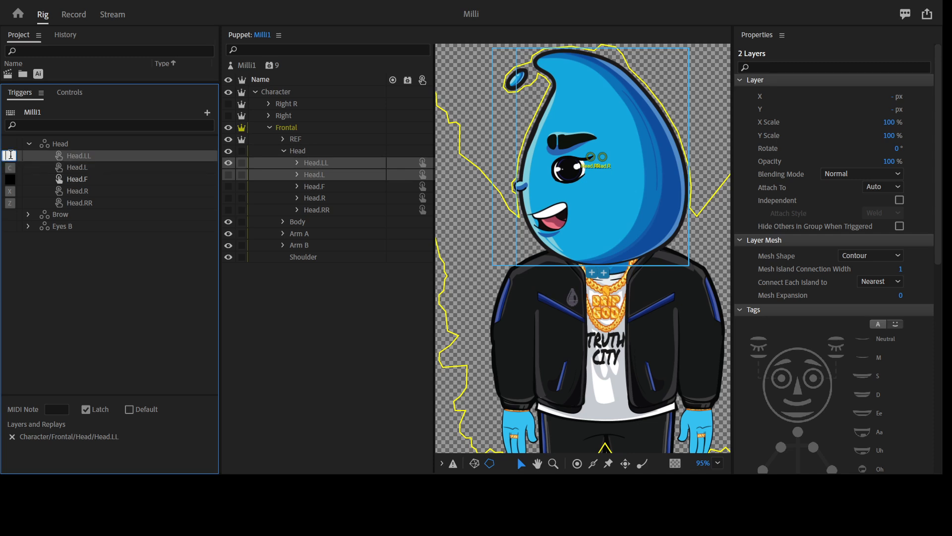
{"action": "left_click", "coordinate": [117, 155]}
{"action": "type", "text": "v"}
- Mirror the Head.LL and Head.L layers with an X Scale of -100% and shift them right to sit over the neck
{"action": "left_click", "coordinate": [889, 122]}
{"action": "left_click", "coordinate": [885, 122]}
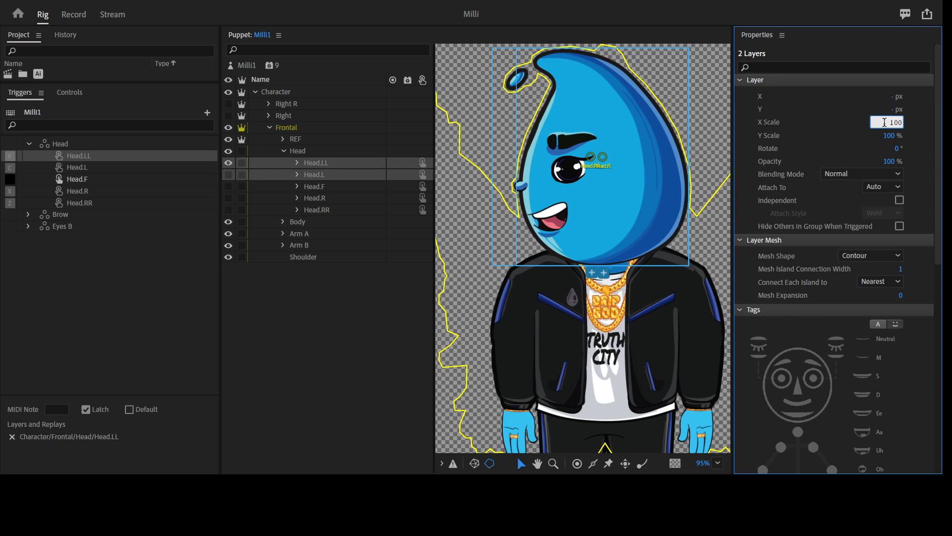
{"action": "type", "text": "-"}
{"action": "key", "text": "Return"}
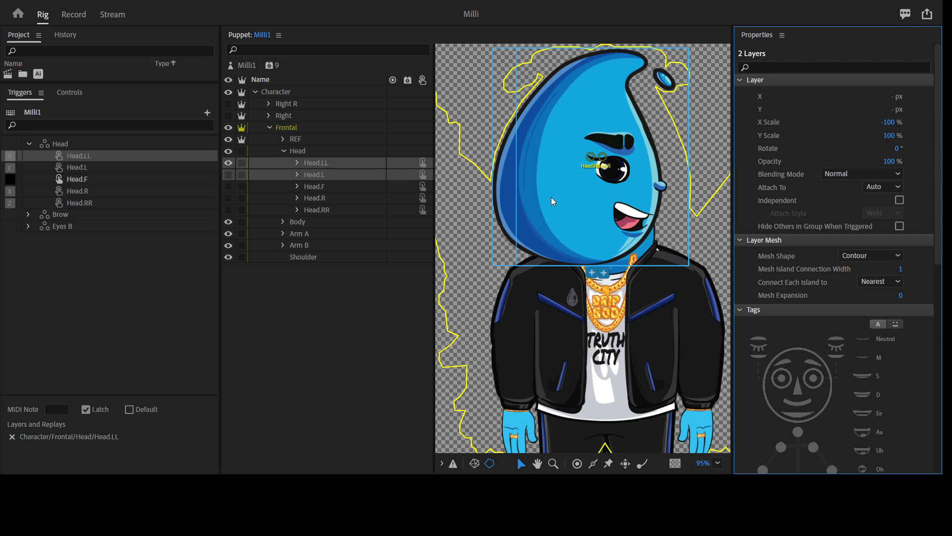
{"action": "left_click_drag", "start_coordinate": [552, 197], "coordinate": [578, 197]}
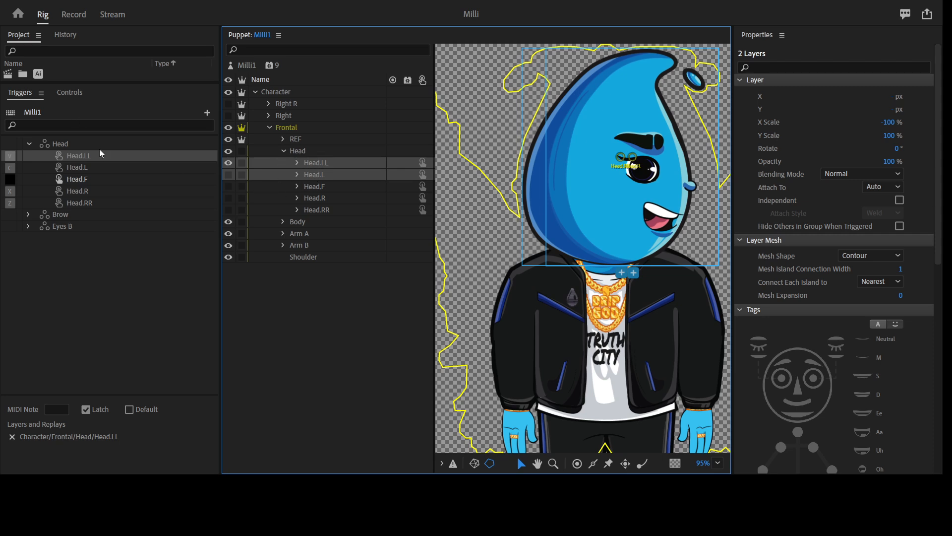
- Test the head swap triggers on the puppet in the maximized scene of the Record workspace
{"action": "left_click", "coordinate": [73, 14]}
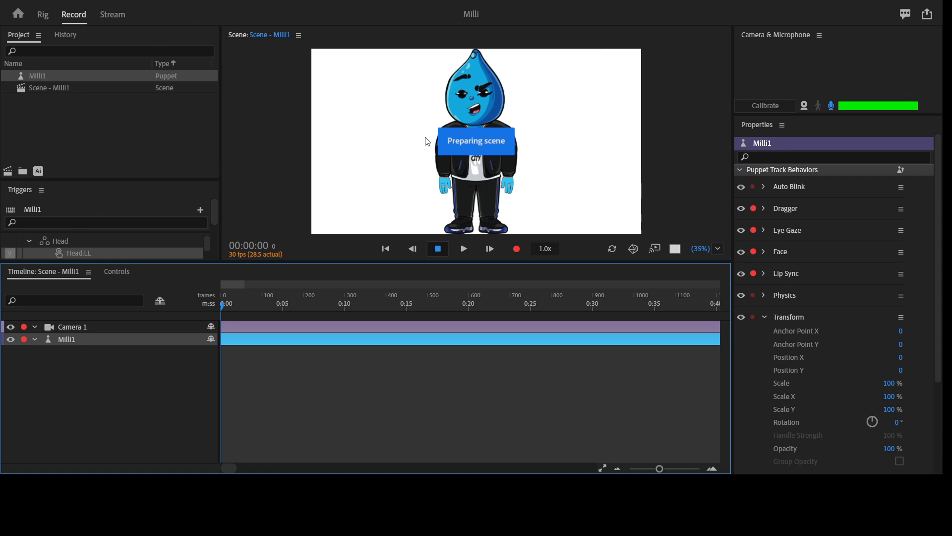
{"action": "key", "text": "grave"}
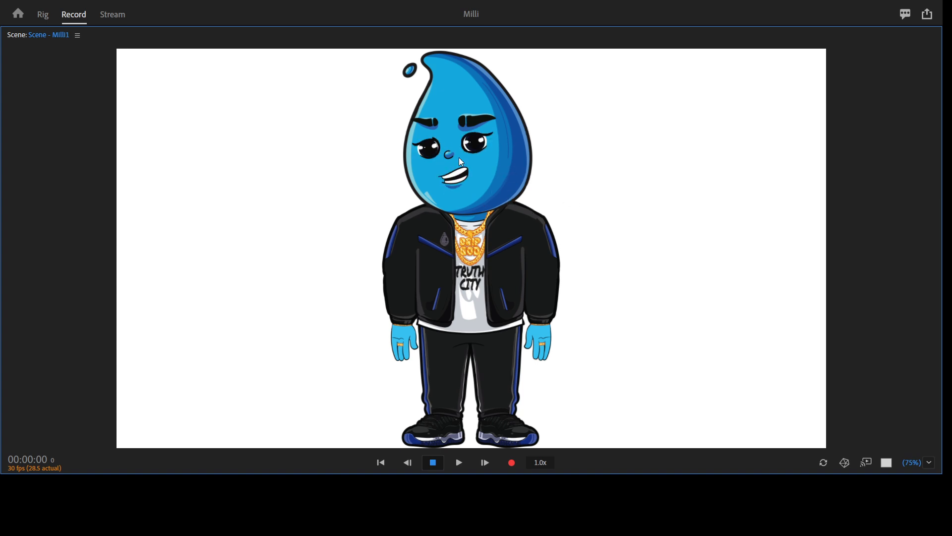
- Return to rigging, make Head.L the only visible head in the Frontal group, and shift it left over the neck
{"action": "left_click", "coordinate": [43, 14]}
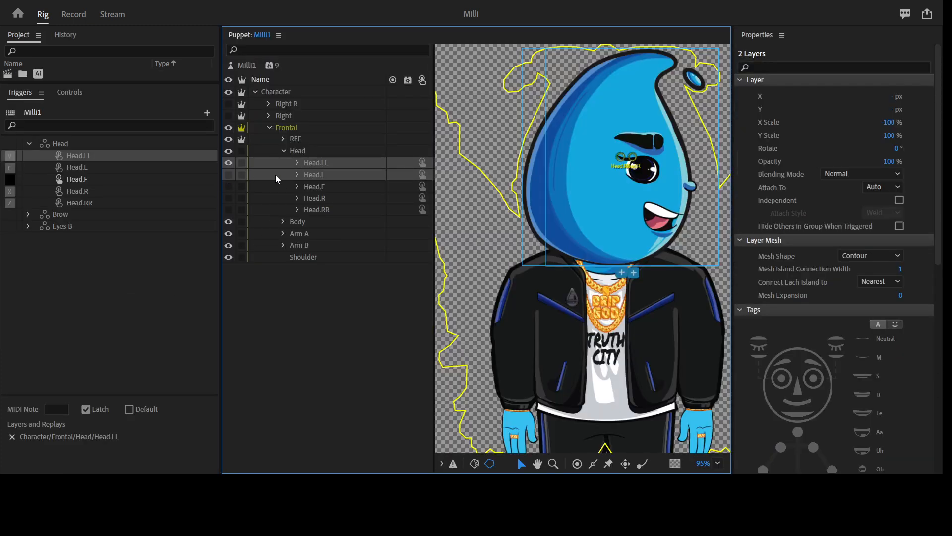
{"action": "key", "text": "ctrl+z"}
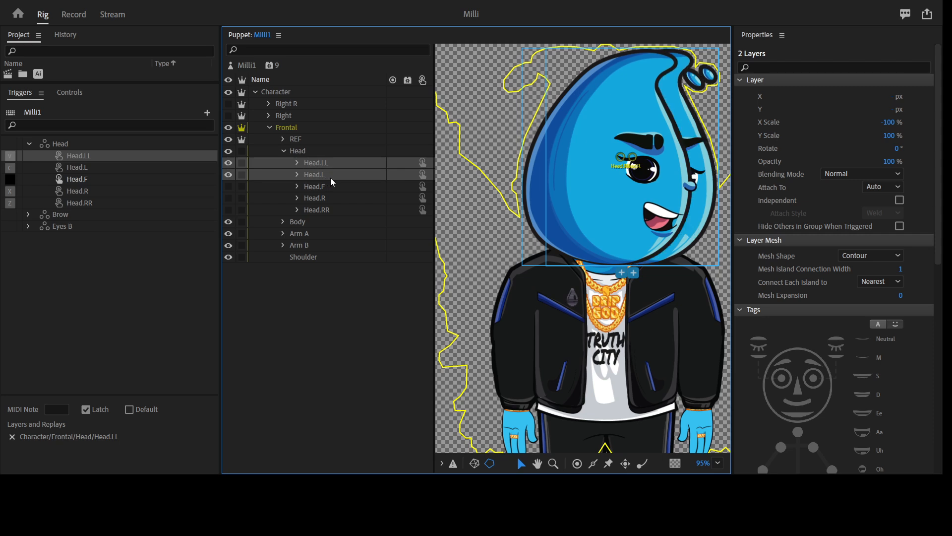
{"action": "left_click", "coordinate": [331, 177]}
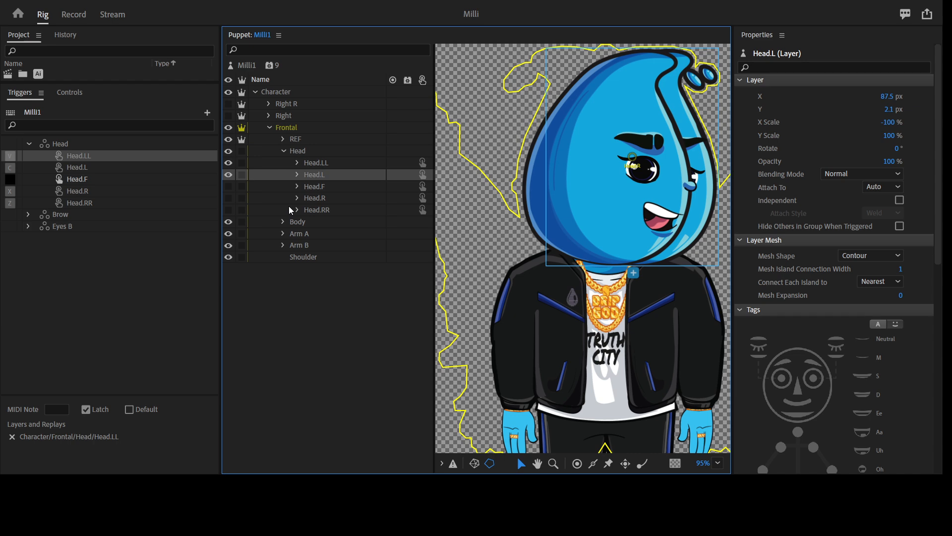
{"action": "key", "text": "ctrl+z"}
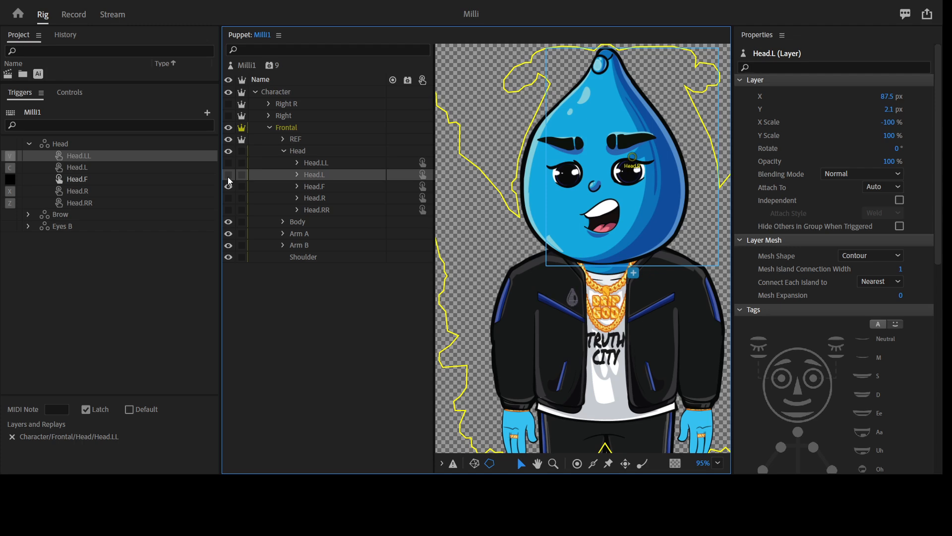
{"action": "left_click", "coordinate": [228, 176]}
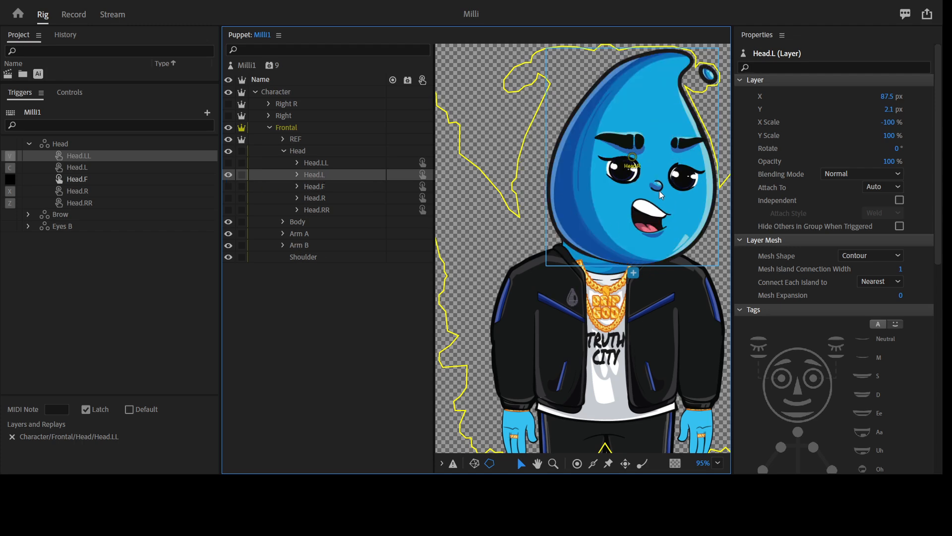
{"action": "left_click_drag", "start_coordinate": [669, 191], "coordinate": [639, 216]}
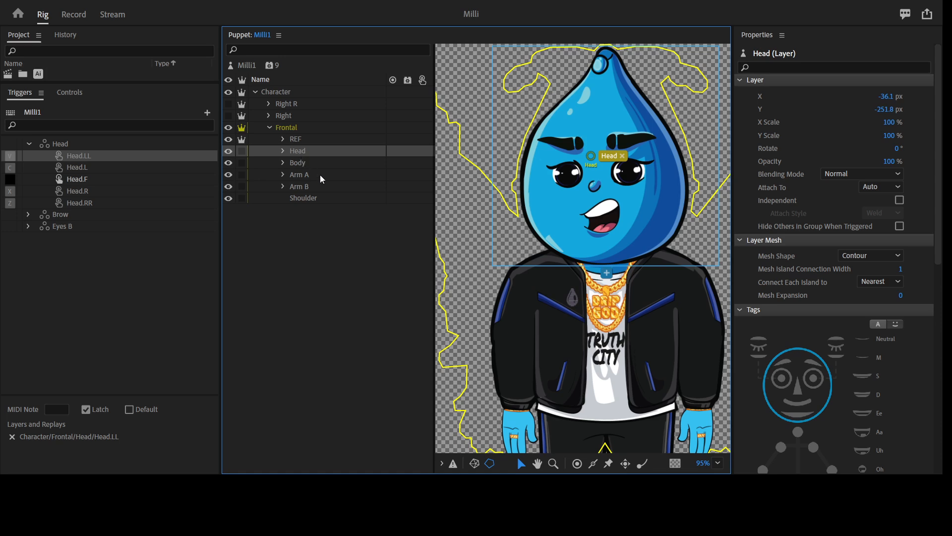
- Preview the repositioned head views in the maximized recording scene, then restore the normal scene size
{"action": "left_click", "coordinate": [62, 17]}
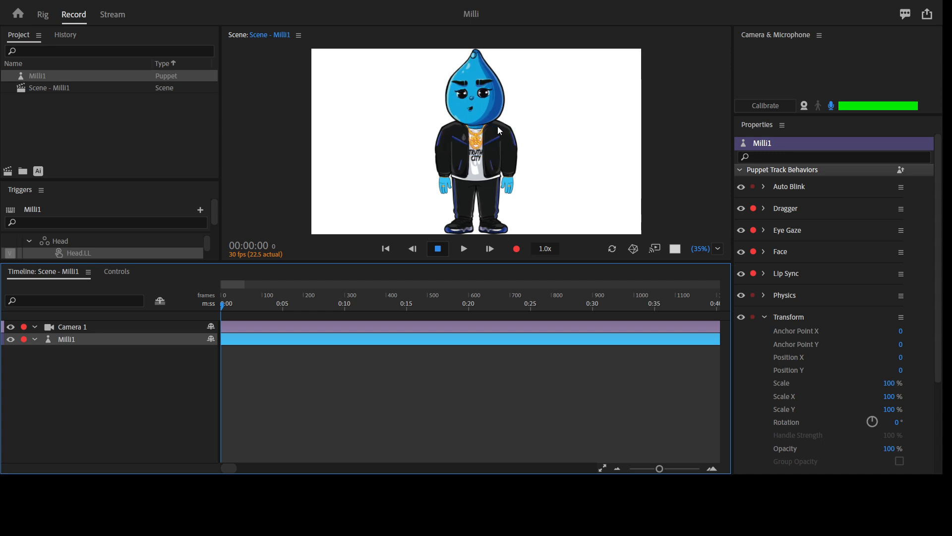
{"action": "key", "text": "grave"}
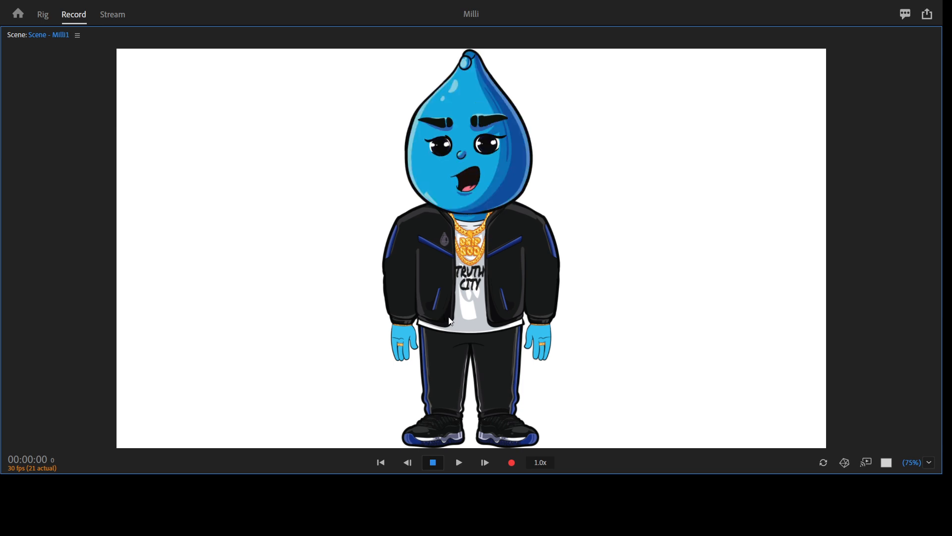
{"action": "key", "text": "grave"}
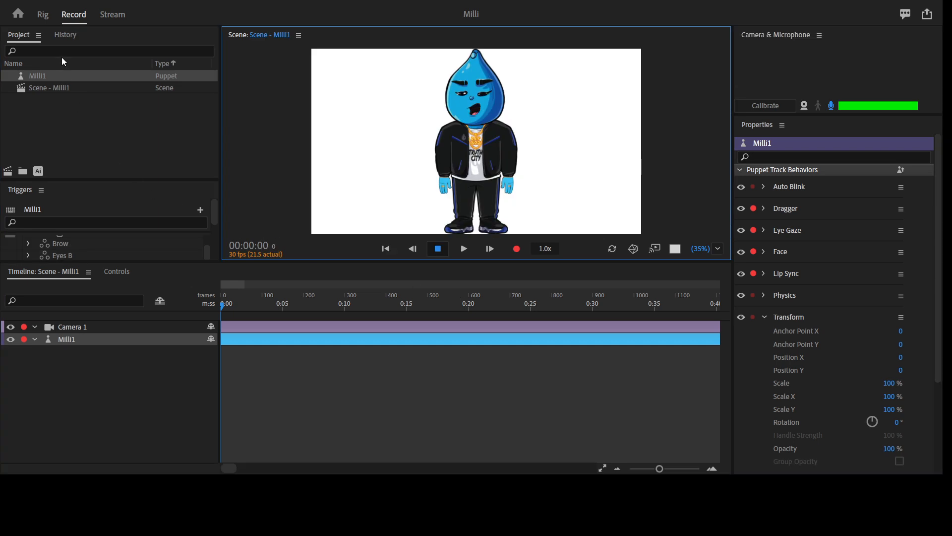
- Turn the Frontal group's Head into a shared puppet in the project and select that Head puppet there
{"action": "left_click", "coordinate": [43, 14]}
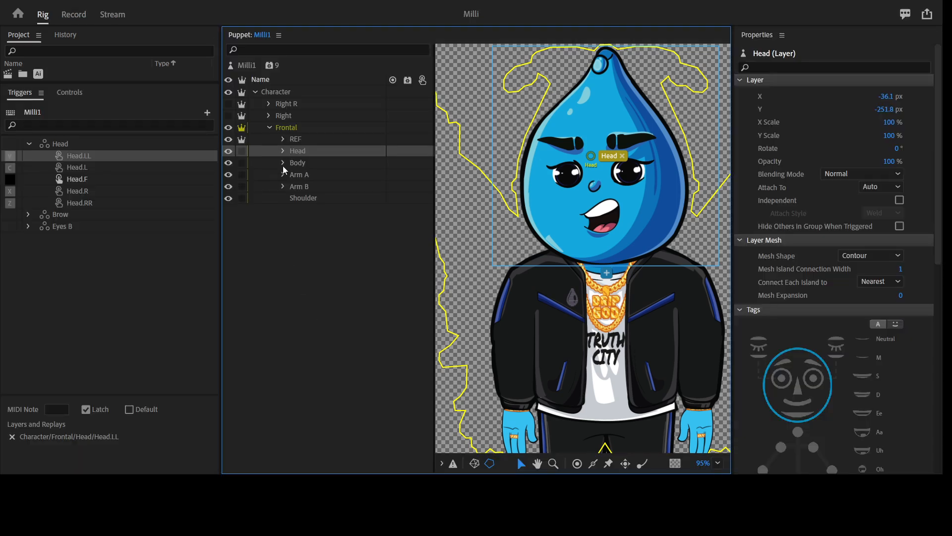
{"action": "left_click", "coordinate": [282, 151]}
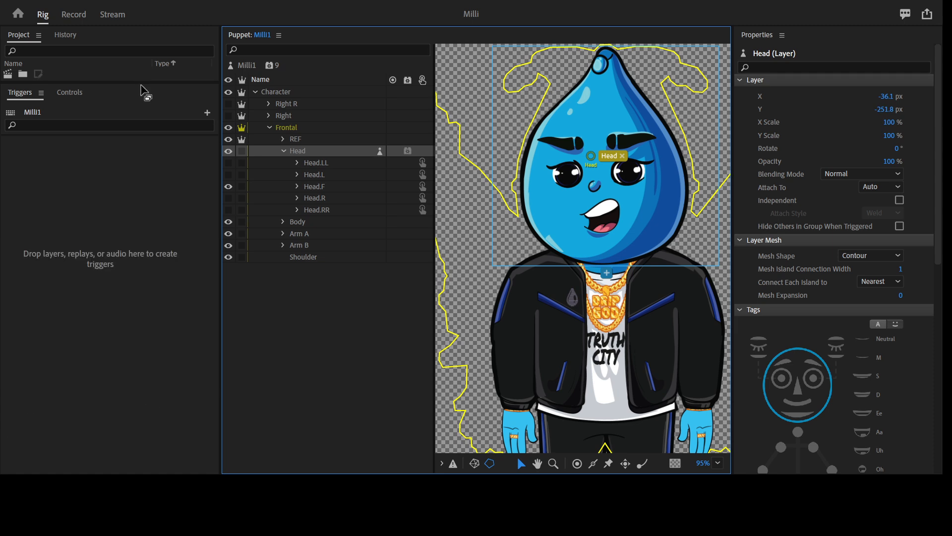
{"action": "left_click_drag", "start_coordinate": [139, 83], "coordinate": [137, 193]}
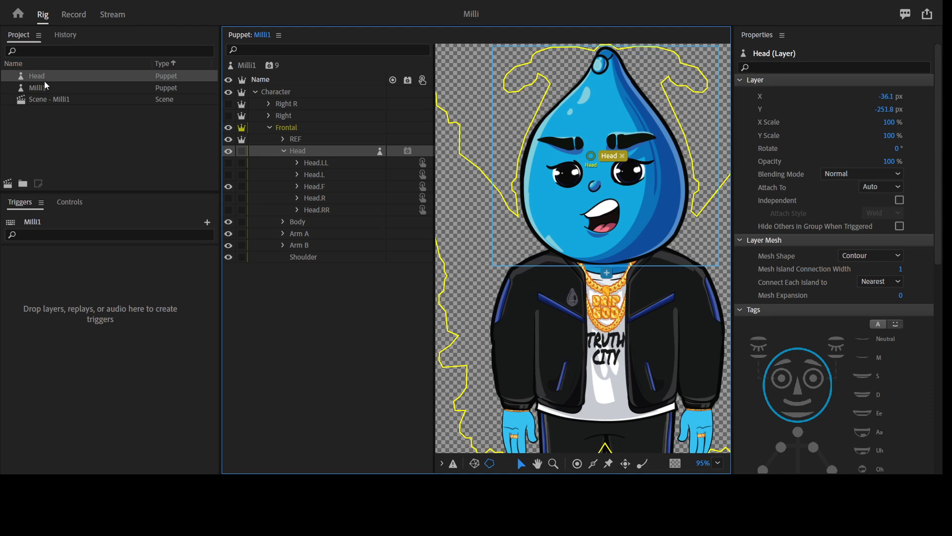
{"action": "left_click", "coordinate": [38, 78]}
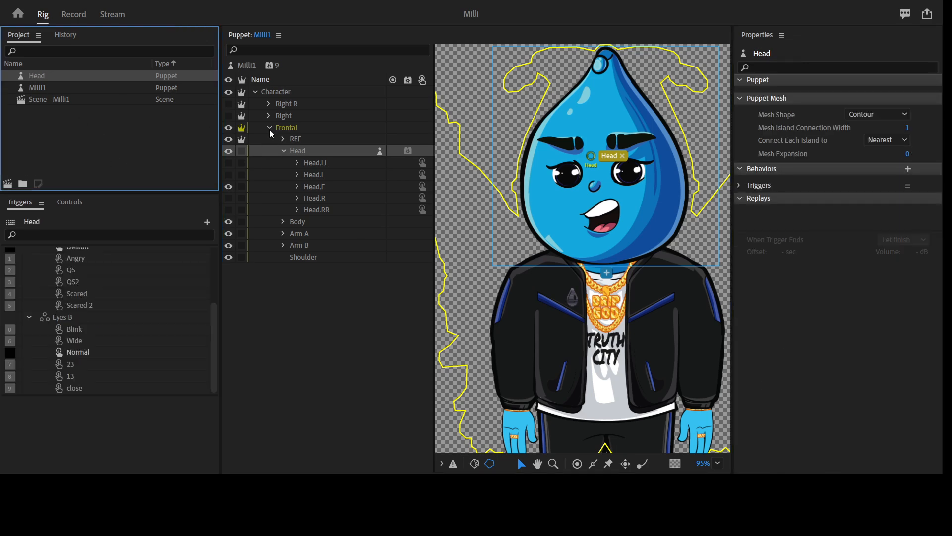
- Hide the Frontal group, show the Right group, and expand the Right group down to its Head layers
{"action": "left_click", "coordinate": [269, 129]}
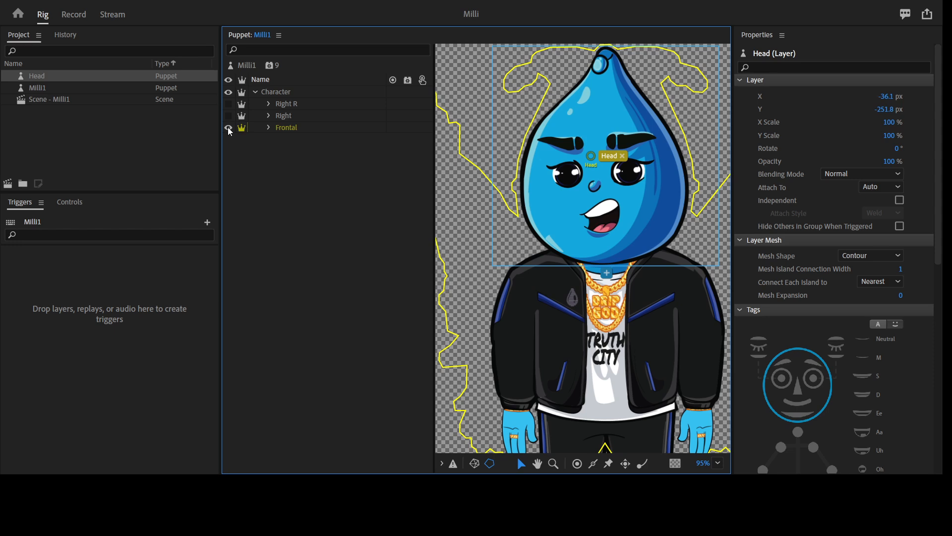
{"action": "key", "text": "ctrl+z"}
{"action": "left_click", "coordinate": [227, 143]}
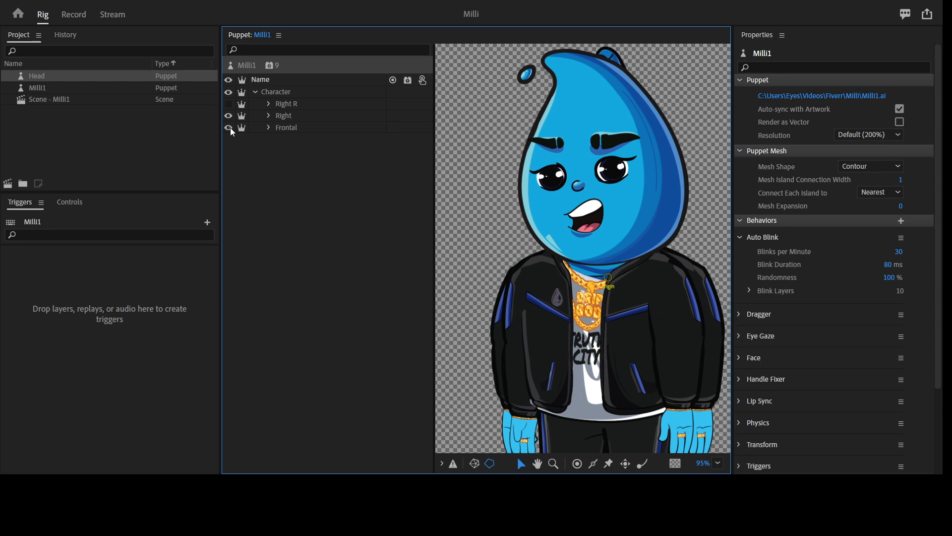
{"action": "left_click", "coordinate": [269, 116]}
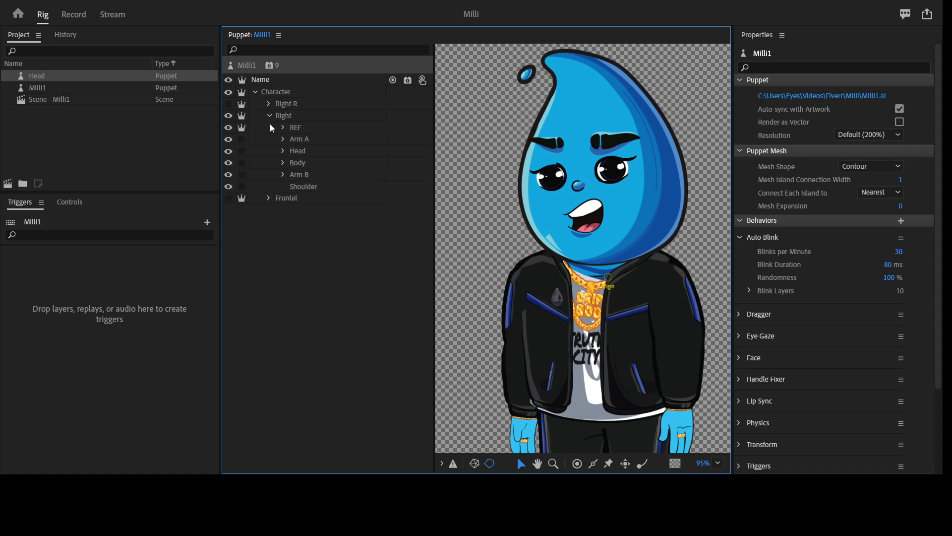
{"action": "left_click", "coordinate": [283, 151]}
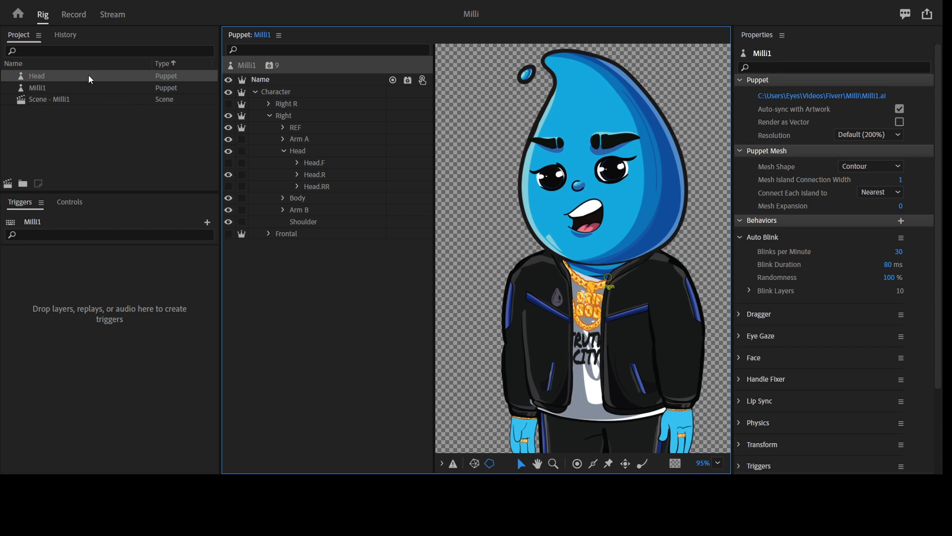
- Replace the Right group's original Head with the shared Head puppet, placed directly below Arm A
{"action": "left_click_drag", "start_coordinate": [47, 77], "coordinate": [318, 242]}
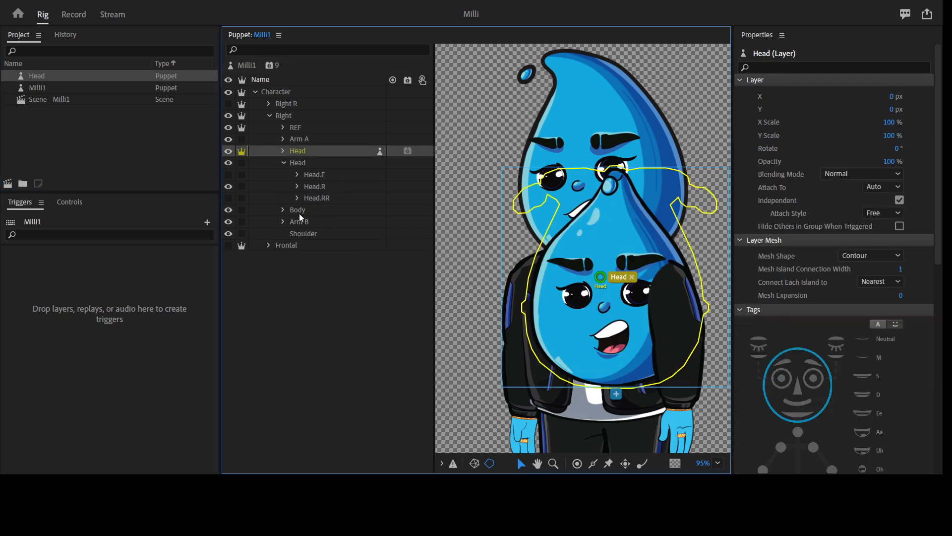
{"action": "left_click", "coordinate": [283, 149]}
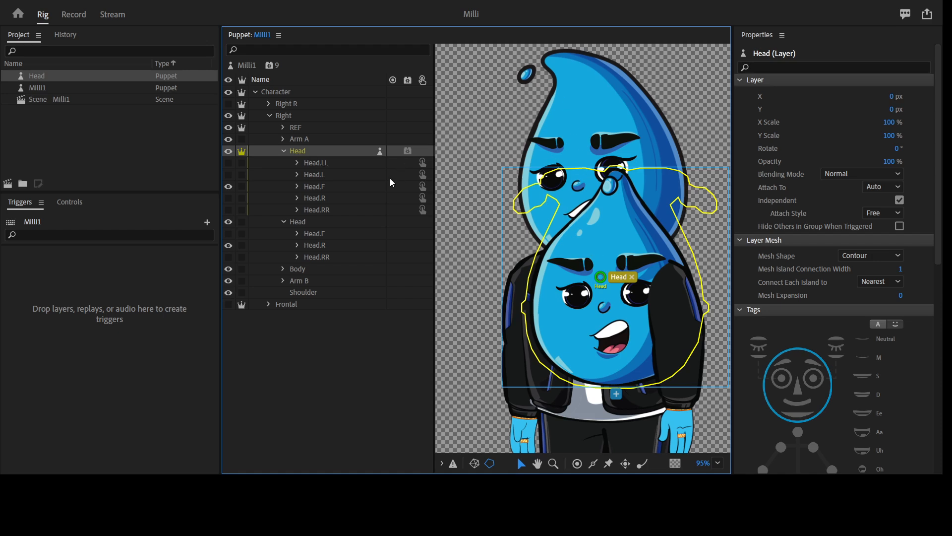
{"action": "left_click", "coordinate": [305, 224]}
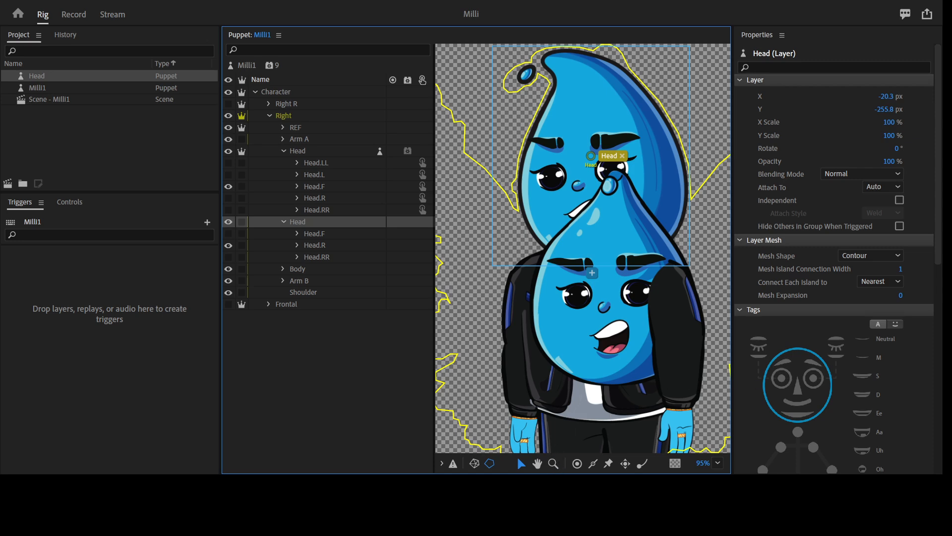
{"action": "key", "text": "Delete"}
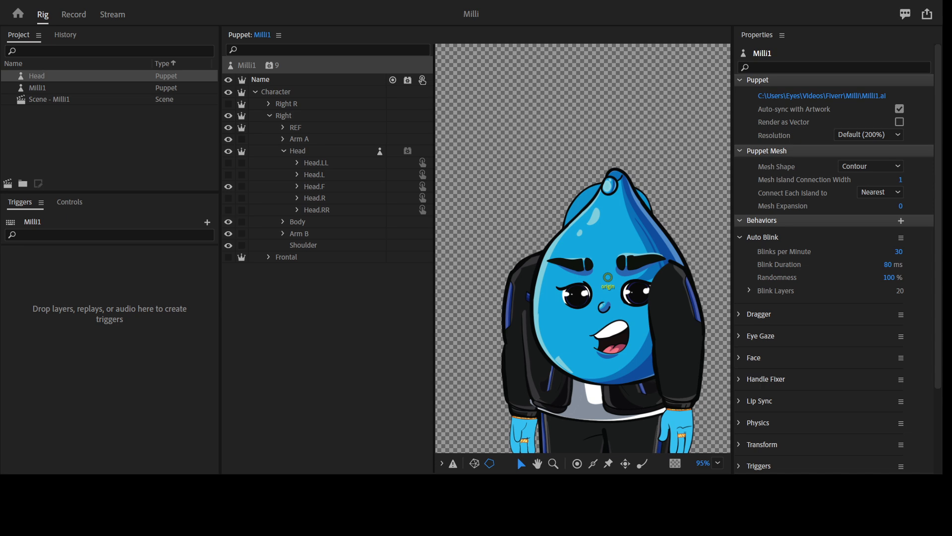
- Show the Frontal group as reference and move the Right group's Head over the neck, to about X -18 px, Y -255 px
{"action": "key", "text": "alt+Tab"}
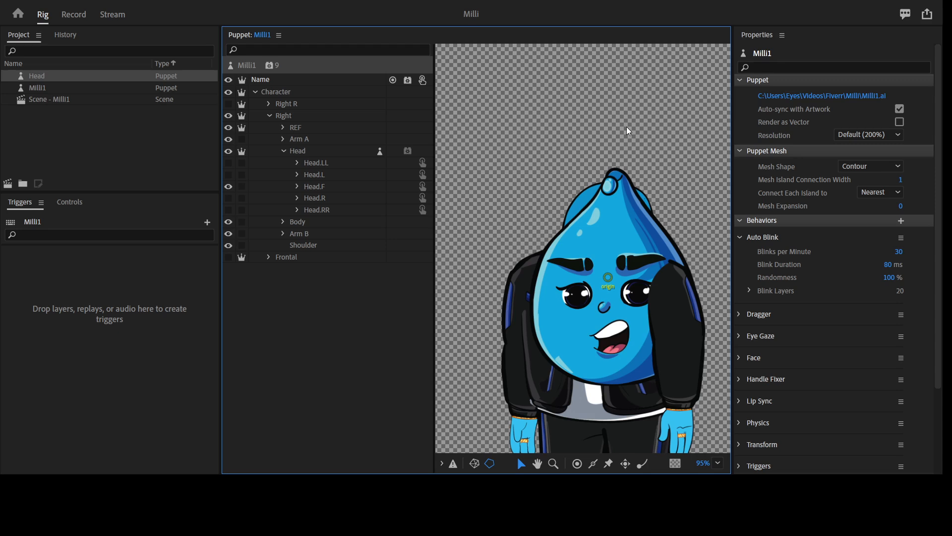
{"action": "left_click", "coordinate": [283, 151]}
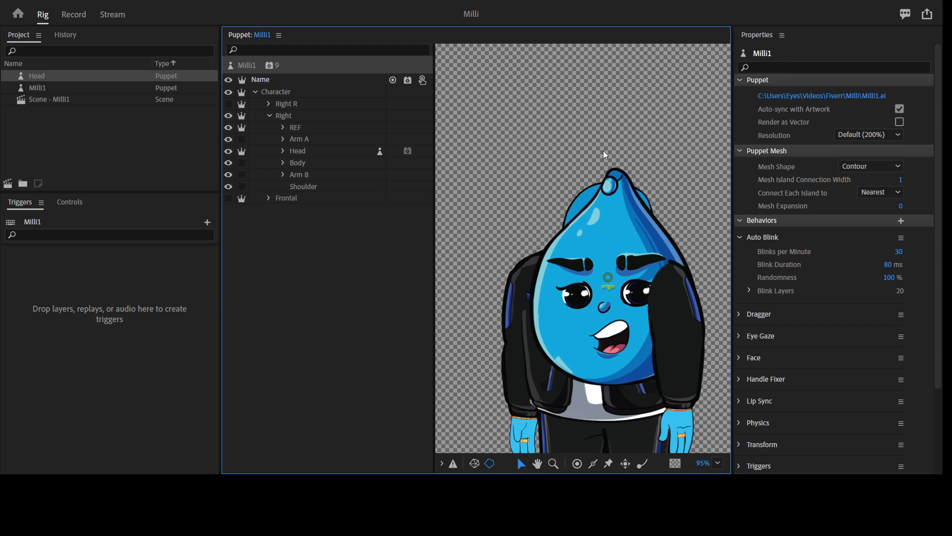
{"action": "key", "text": "ctrl+z"}
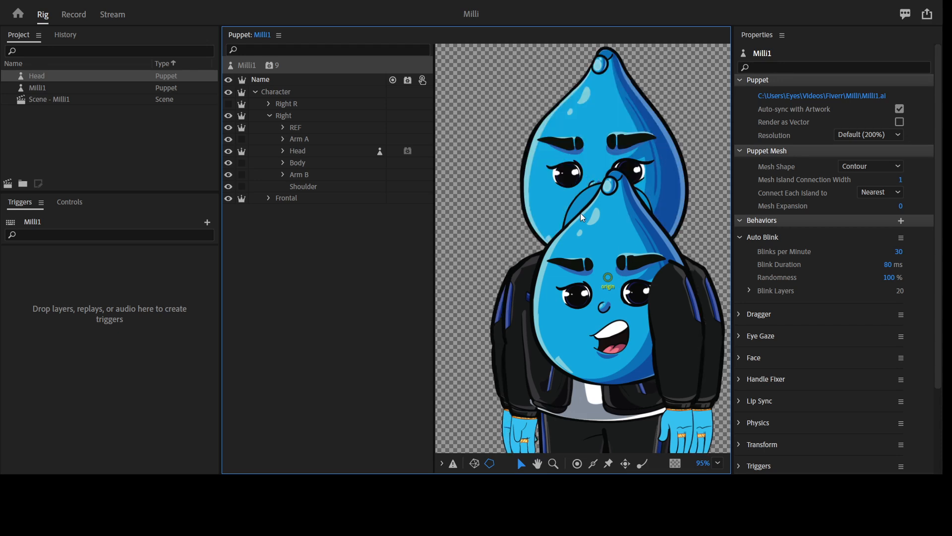
{"action": "left_click", "coordinate": [309, 152]}
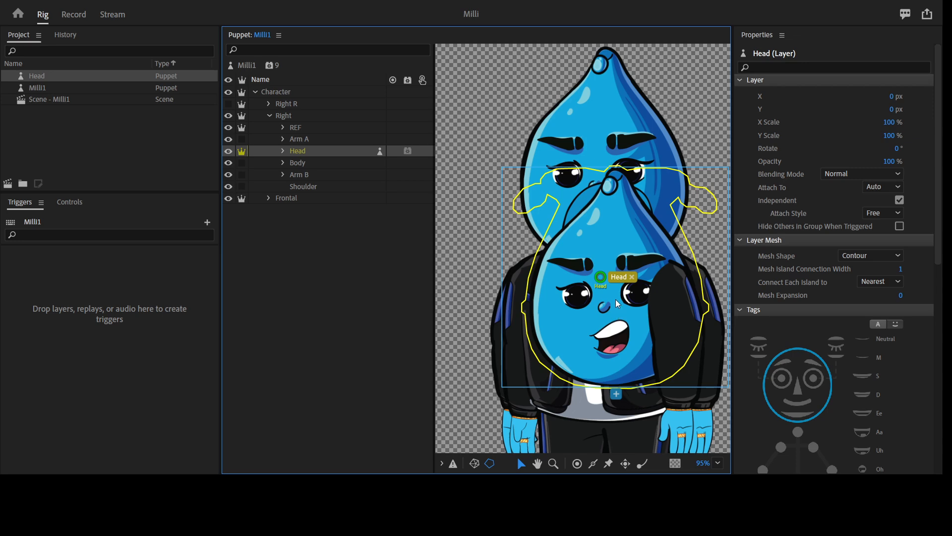
{"action": "left_click_drag", "start_coordinate": [618, 304], "coordinate": [611, 201]}
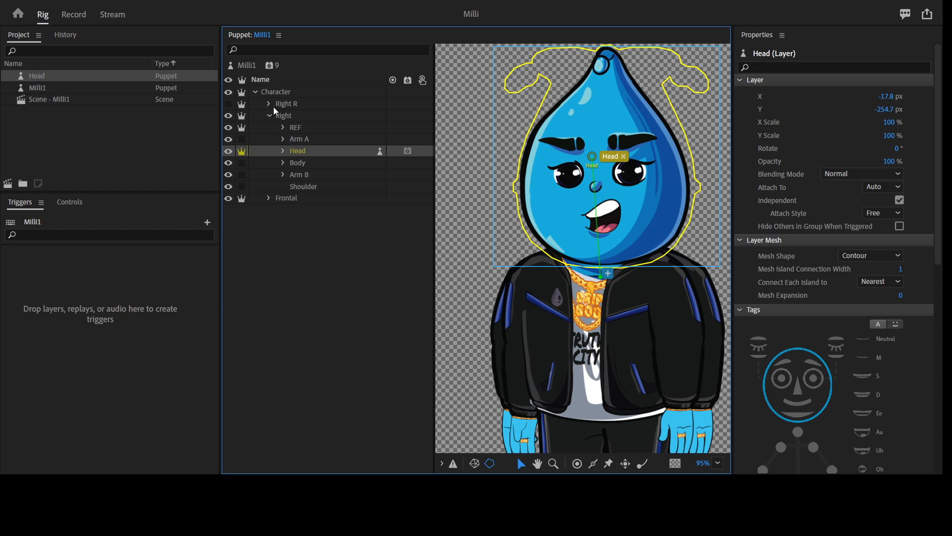
- Show the Right R group and insert the shared Head puppet in it between Arm A and Body
{"action": "left_click", "coordinate": [270, 116]}
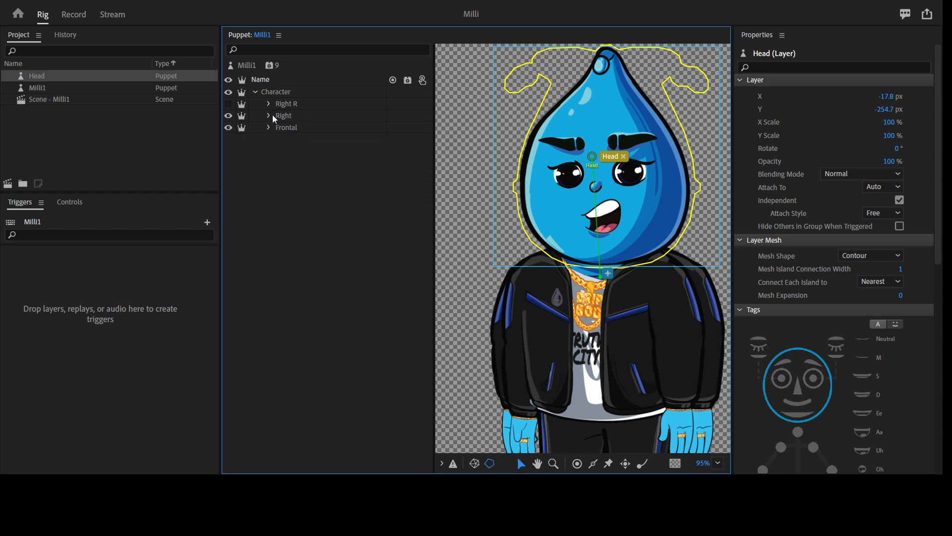
{"action": "left_click", "coordinate": [228, 104]}
{"action": "key", "text": "ctrl+z"}
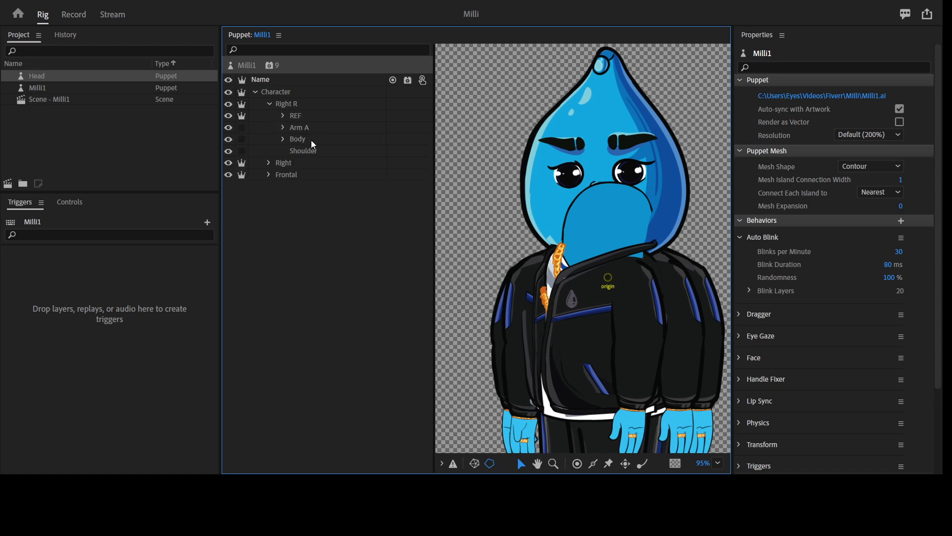
{"action": "left_click_drag", "start_coordinate": [37, 86], "coordinate": [307, 137]}
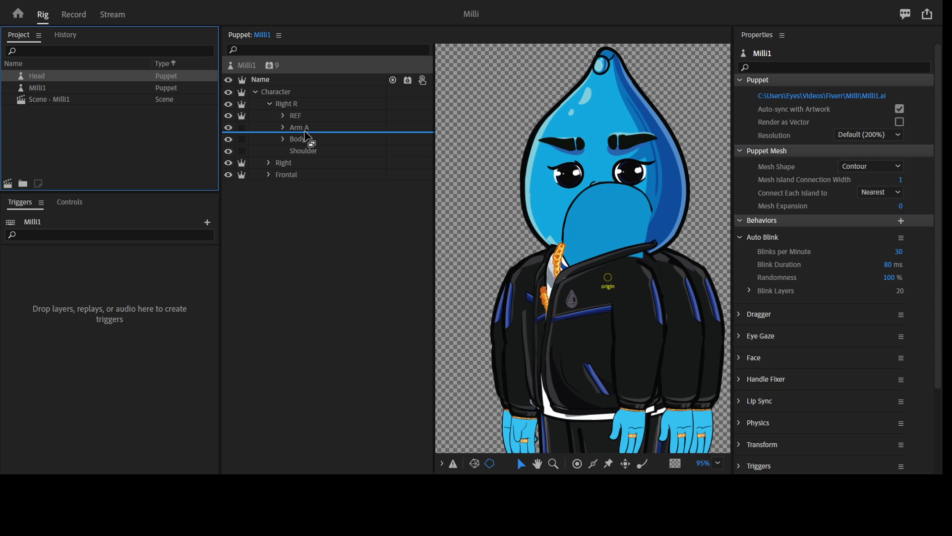
{"action": "left_click_drag", "start_coordinate": [306, 135], "coordinate": [306, 135]}
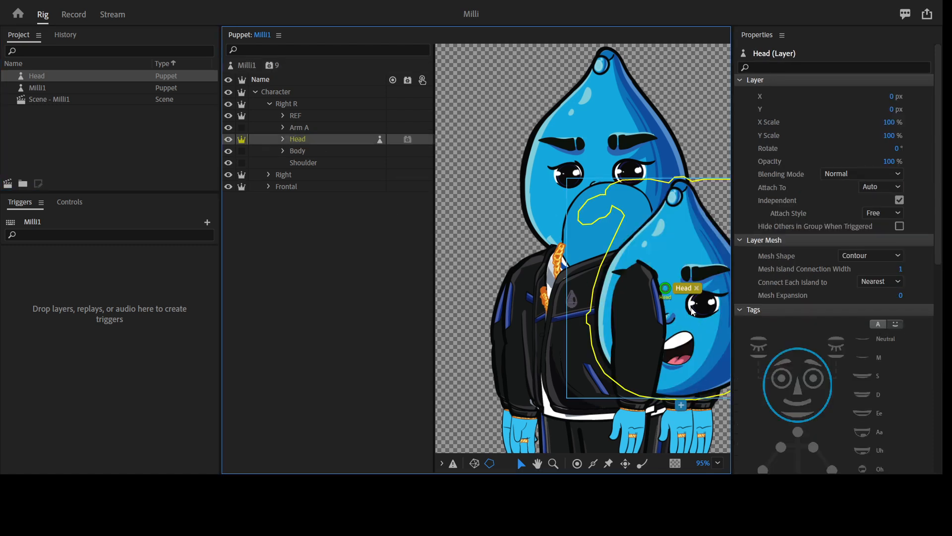
- Move the Right R group's Head up onto the neck, slightly left of the other views' heads, and deselect it
{"action": "left_click_drag", "start_coordinate": [706, 334], "coordinate": [629, 203]}
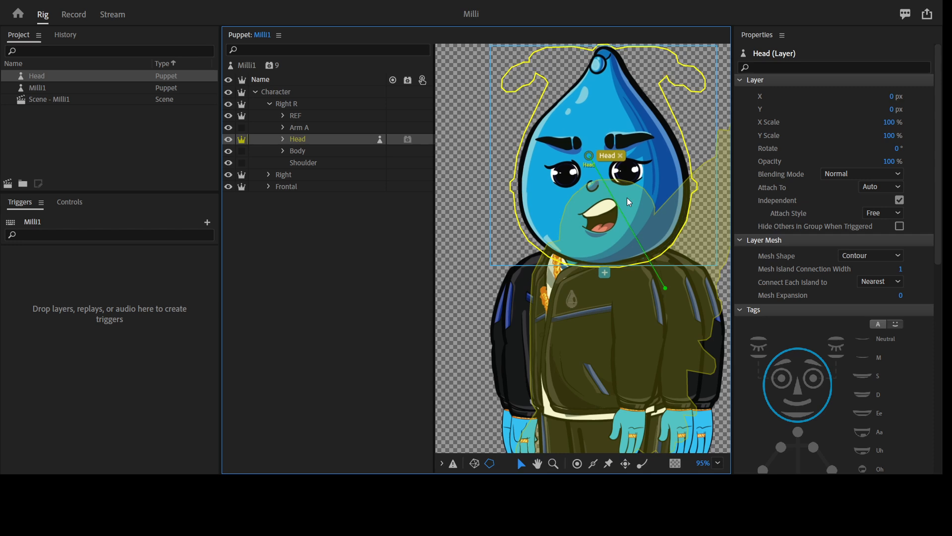
{"action": "left_click_drag", "start_coordinate": [626, 201], "coordinate": [619, 206]}
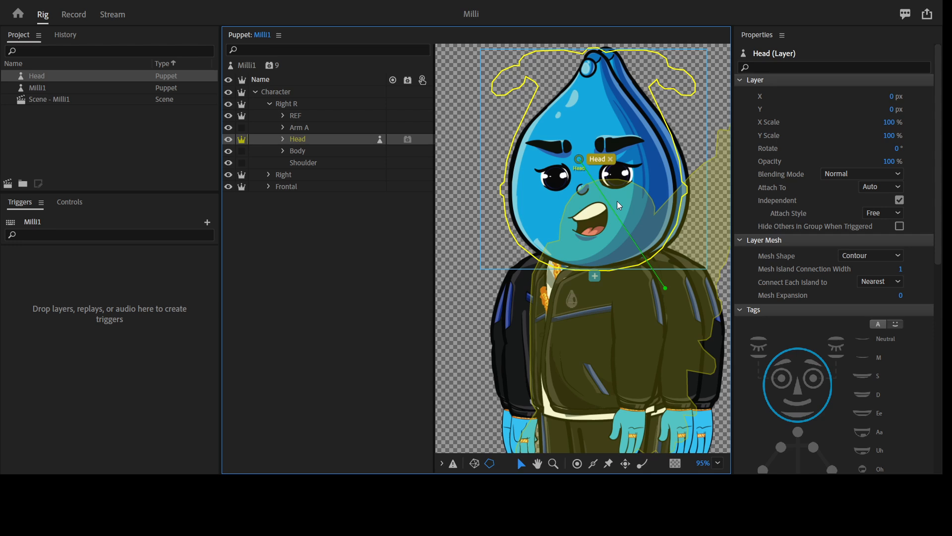
{"action": "left_click", "coordinate": [273, 182]}
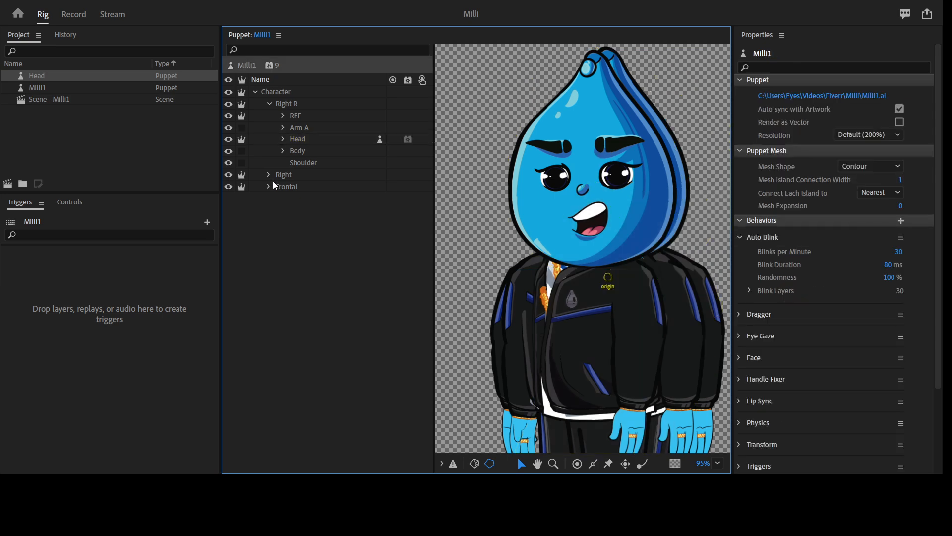
- Expand the Right group and shift its Head layer slightly left to X -30.4 px, Y -254.7 px
{"action": "left_click", "coordinate": [269, 175]}
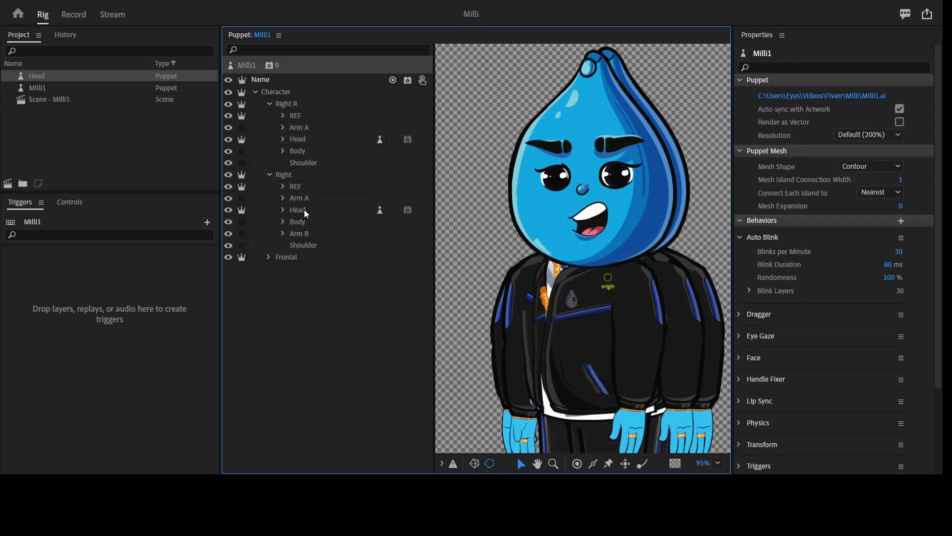
{"action": "left_click", "coordinate": [658, 210]}
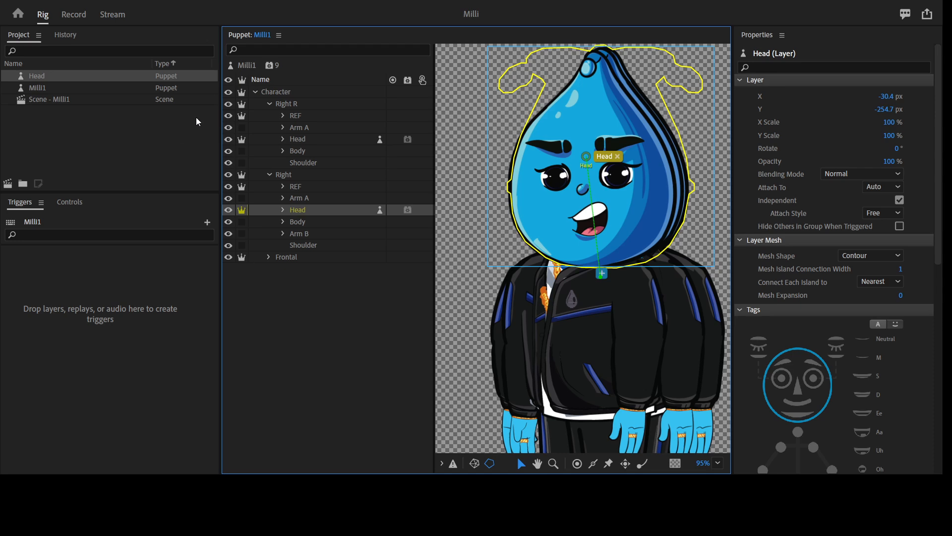
{"action": "mouse_move", "coordinate": [104, 192]}
{"action": "left_mouse_down"}
{"action": "mouse_move", "coordinate": [116, 112]}
{"action": "mouse_move", "coordinate": [118, 186]}
{"action": "left_mouse_up"}
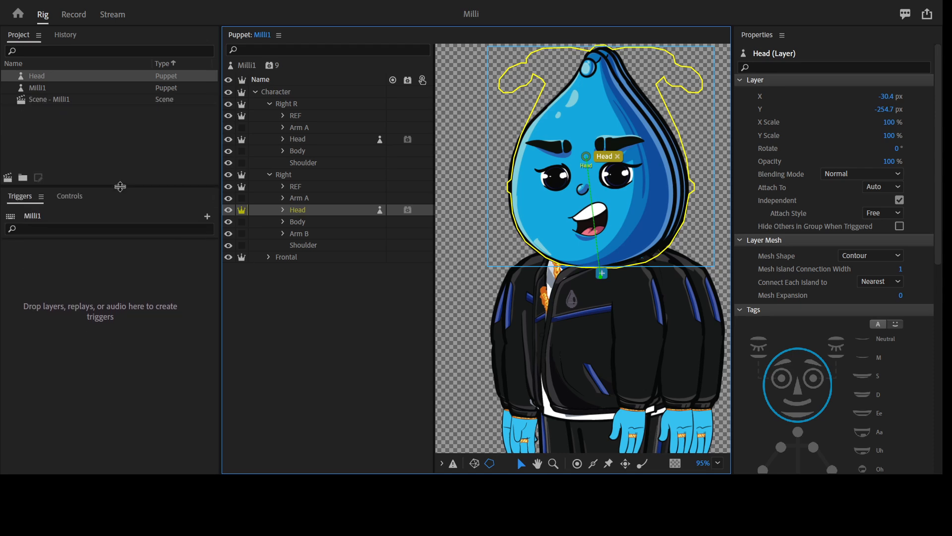
{"action": "left_click", "coordinate": [72, 197]}
{"action": "left_click", "coordinate": [23, 198]}
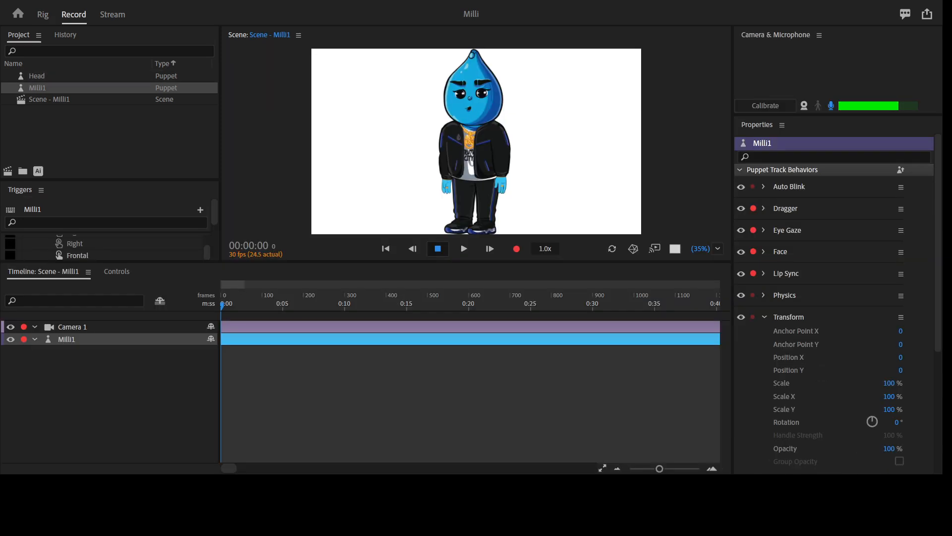
- Select the Milli1 track in the recording scene and display its performance trigger controls
{"action": "left_click", "coordinate": [91, 346]}
{"action": "left_click", "coordinate": [92, 340]}
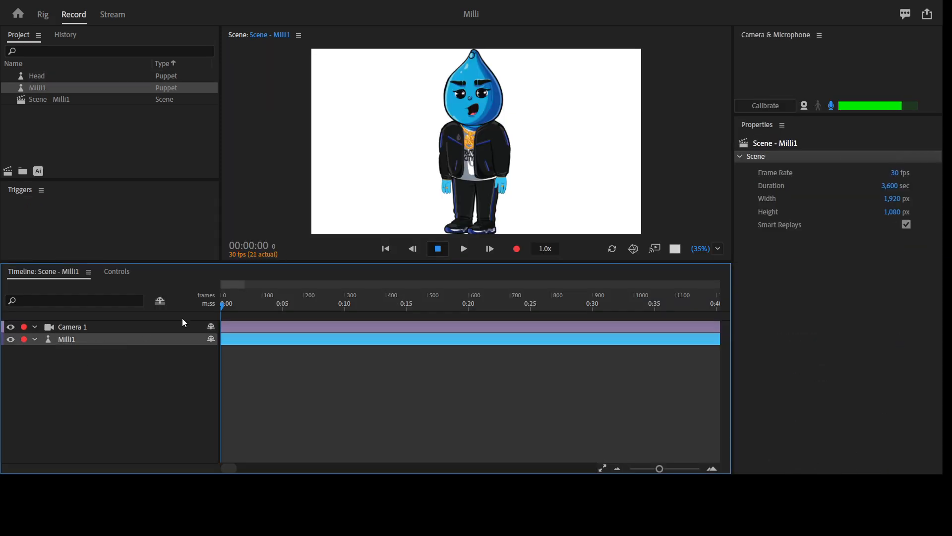
{"action": "left_click", "coordinate": [114, 273]}
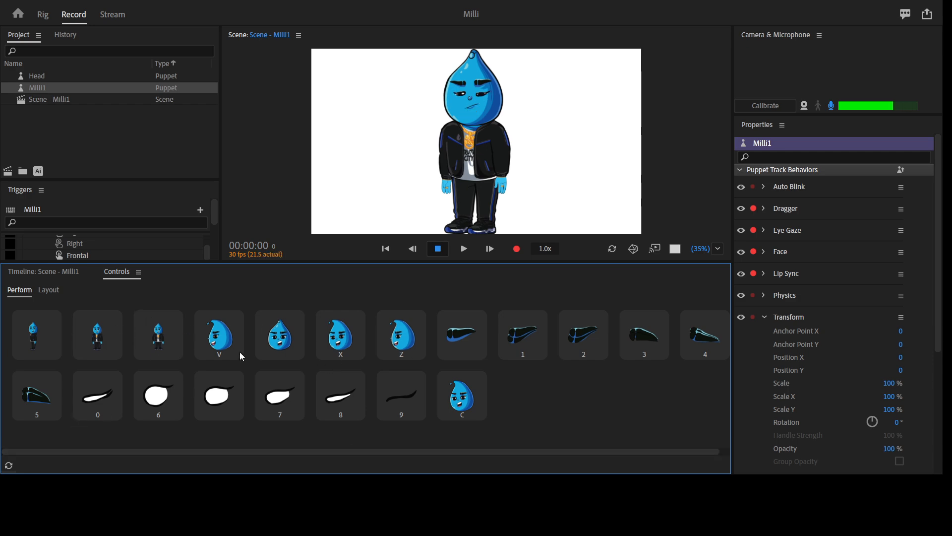
- Preview the head triggers in the enlarged scene, first on the Right body view and after that on the Frontal body
{"action": "key", "text": "grave"}
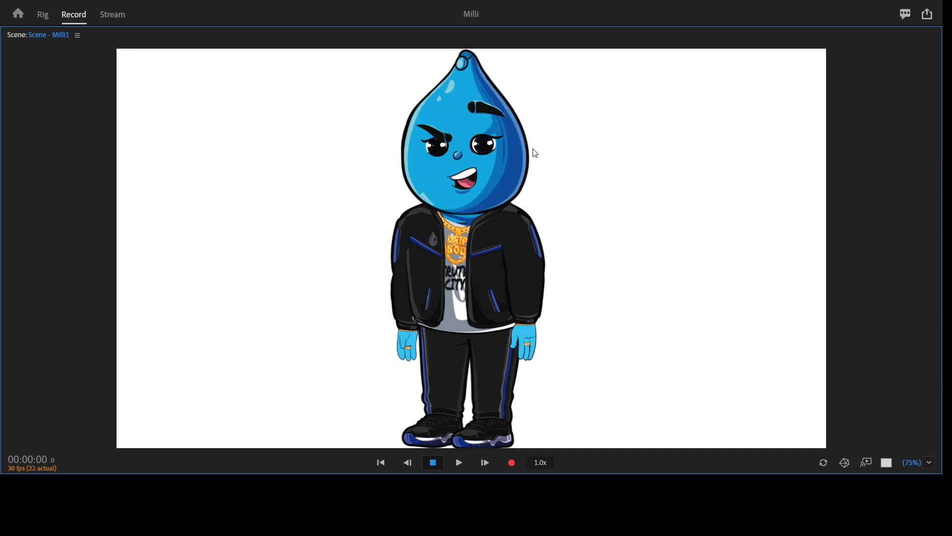
{"action": "key", "text": "grave"}
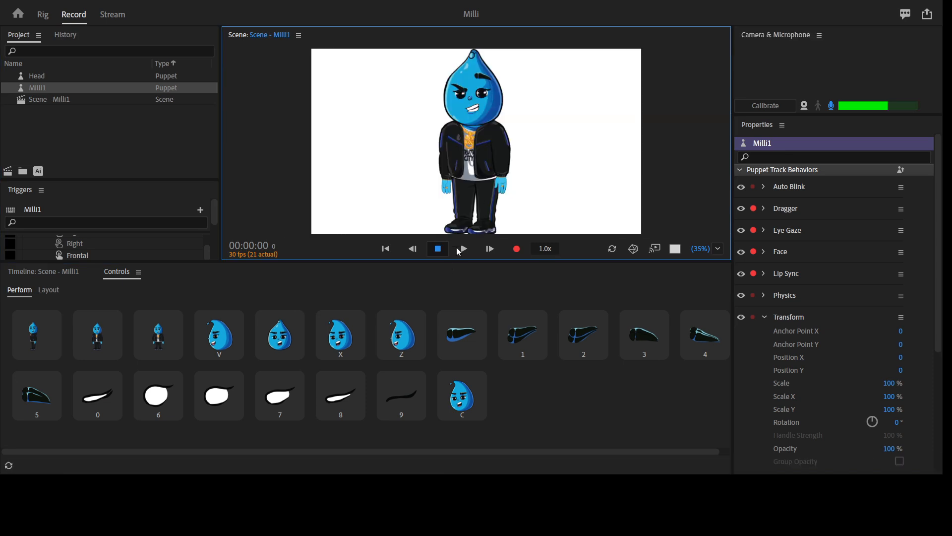
{"action": "left_click", "coordinate": [97, 337]}
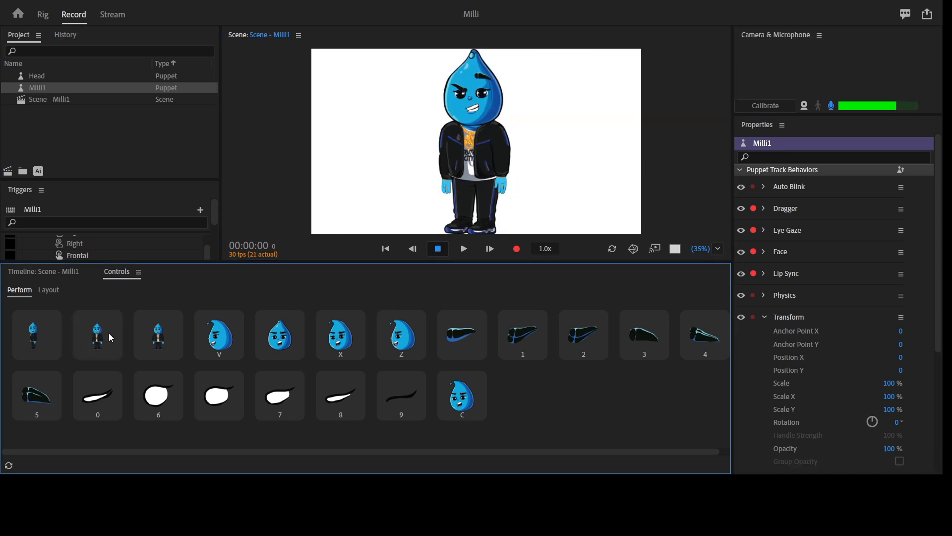
{"action": "left_click", "coordinate": [101, 337]}
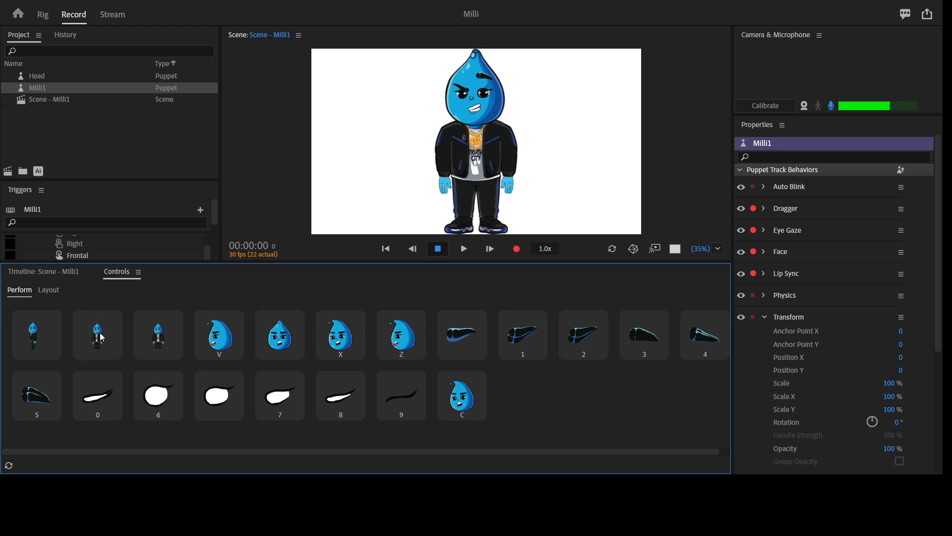
{"action": "key", "text": "grave"}
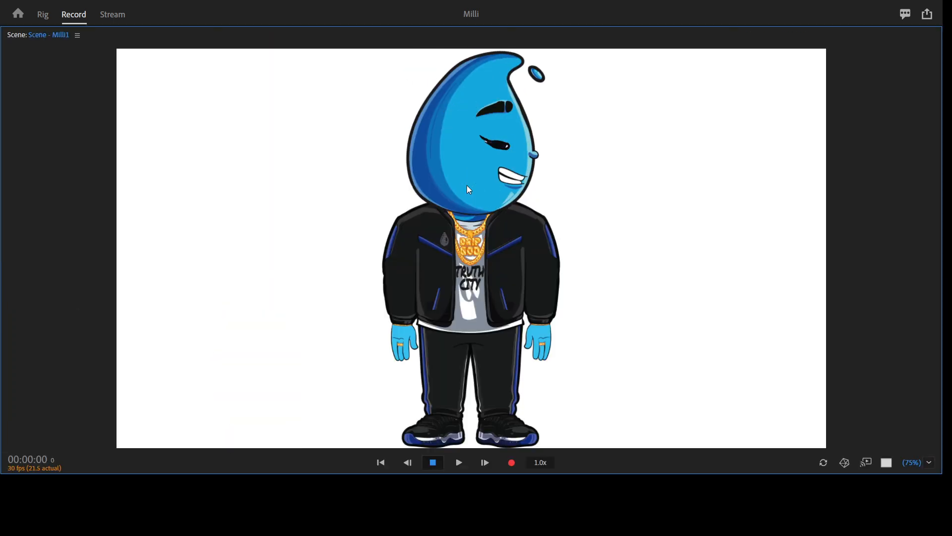
{"action": "key", "text": "grave"}
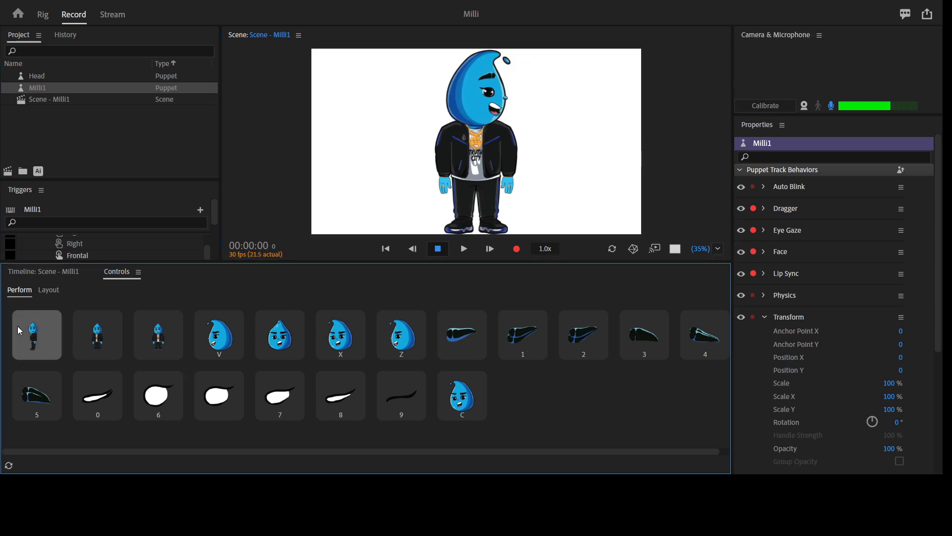
- Trigger the Right R side body view and preview its shared heads in the enlarged scene
{"action": "left_click", "coordinate": [42, 335]}
{"action": "key", "text": "grave"}
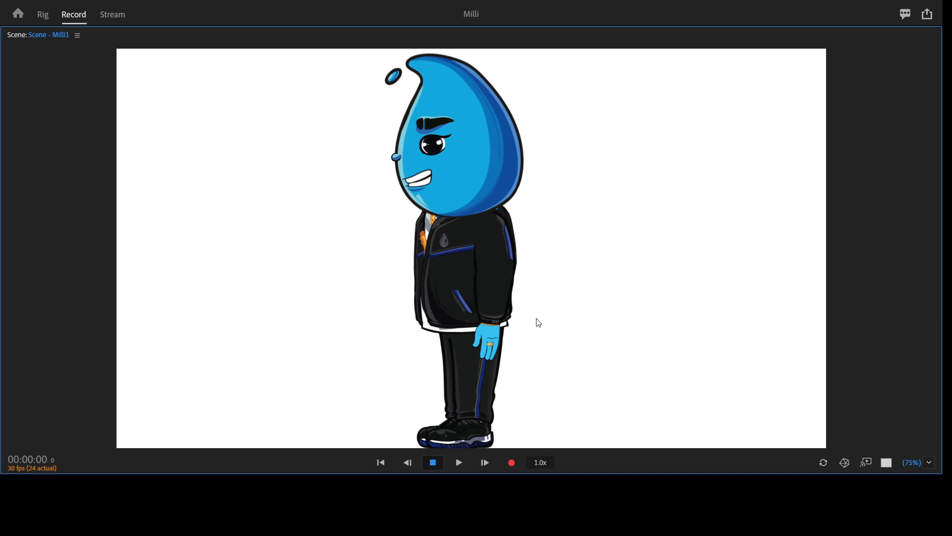
{"action": "key", "text": "grave"}
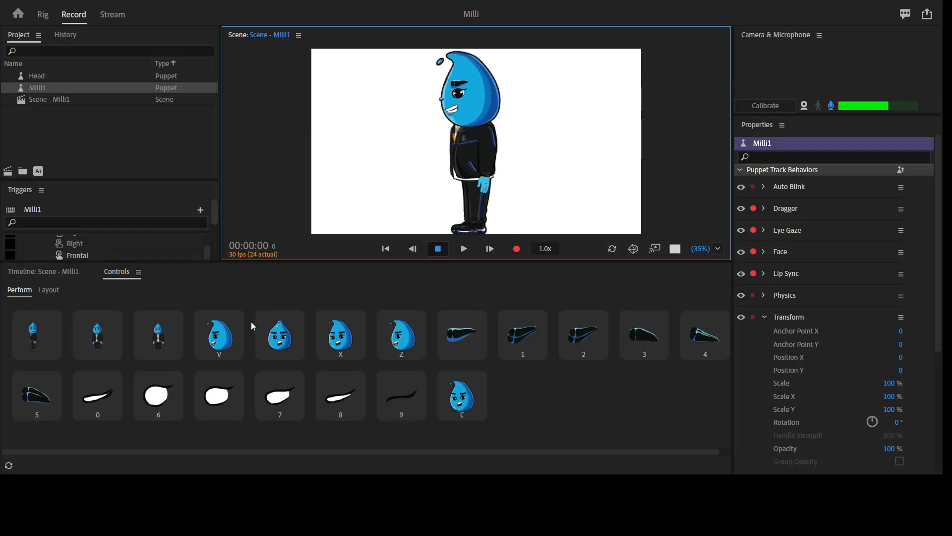
- Return the puppet to the Frontal body with the front-facing head and preview it in the enlarged scene
{"action": "left_click", "coordinate": [158, 335]}
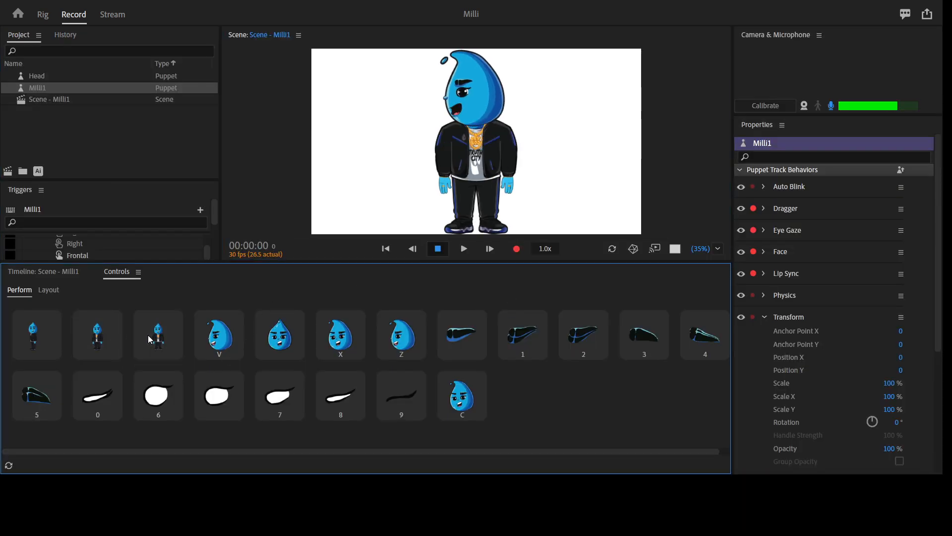
{"action": "left_click", "coordinate": [265, 331]}
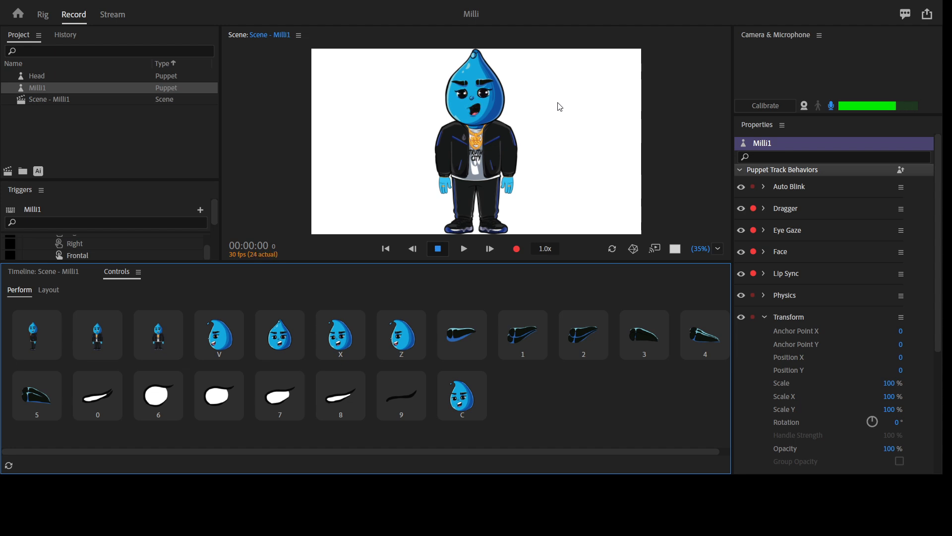
{"action": "key", "text": "grave"}
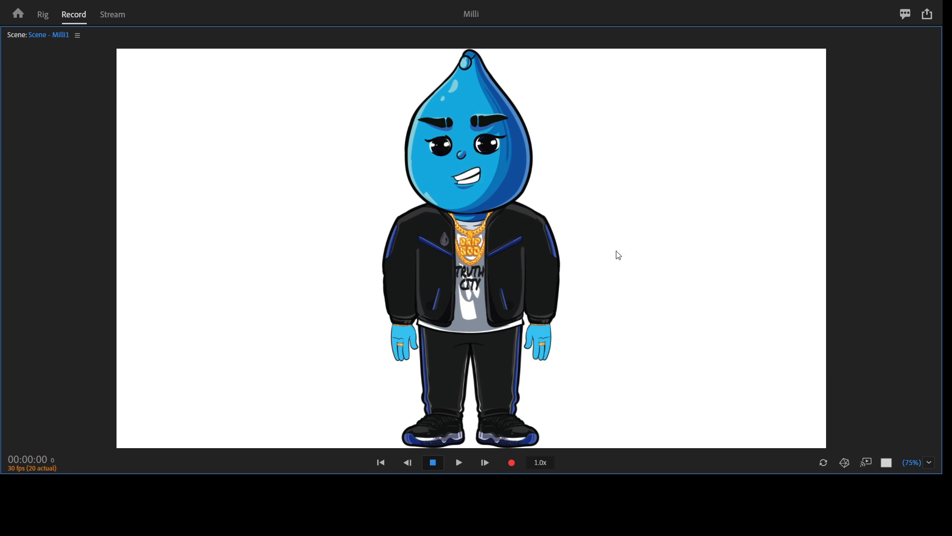
{"action": "key", "text": "grave"}
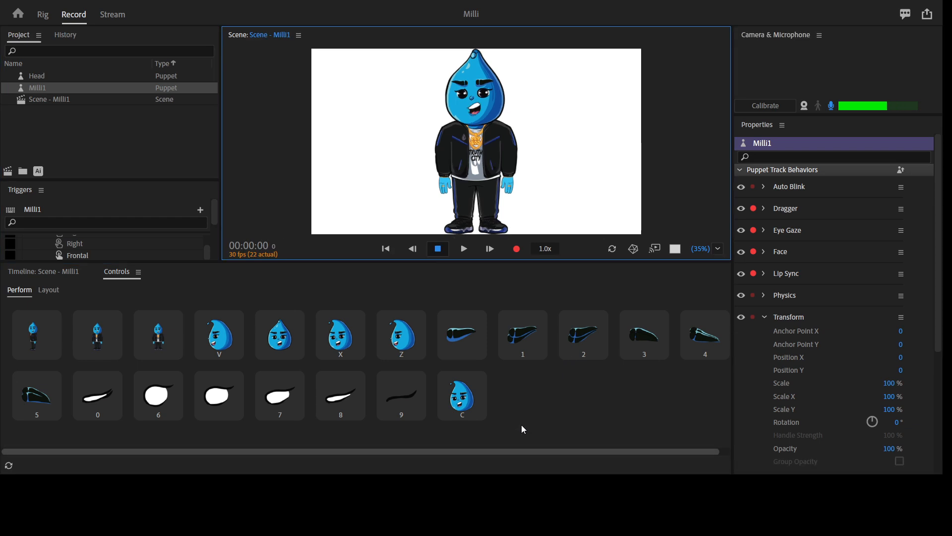
{"action": "key", "text": "grave"}
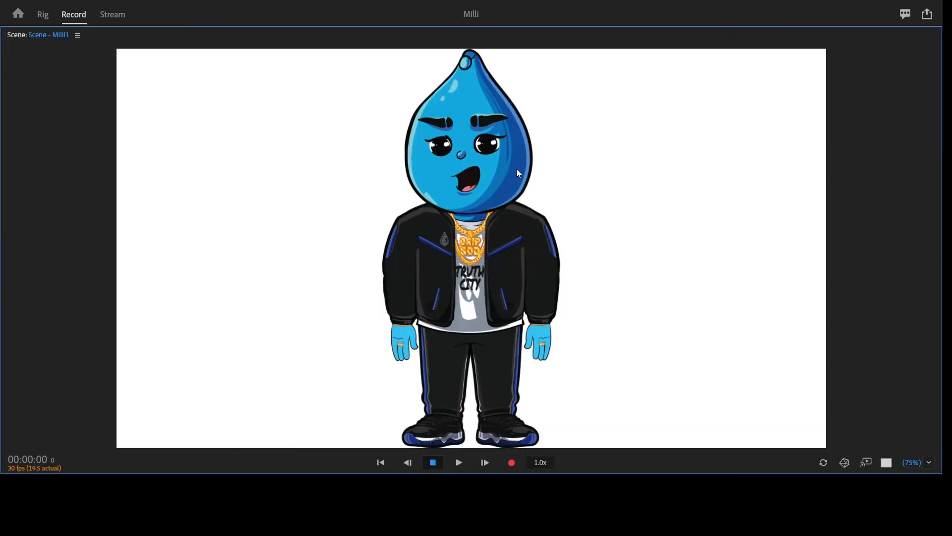